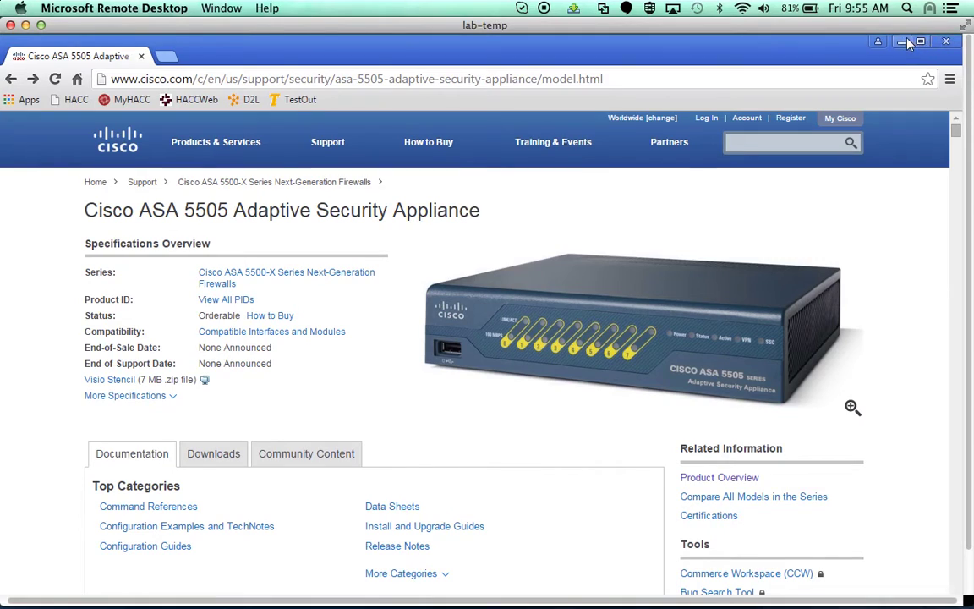
Switch to the PuTTY console session and enter privileged mode on the ASA, leaving the enable password blank.
left_click(947, 41)
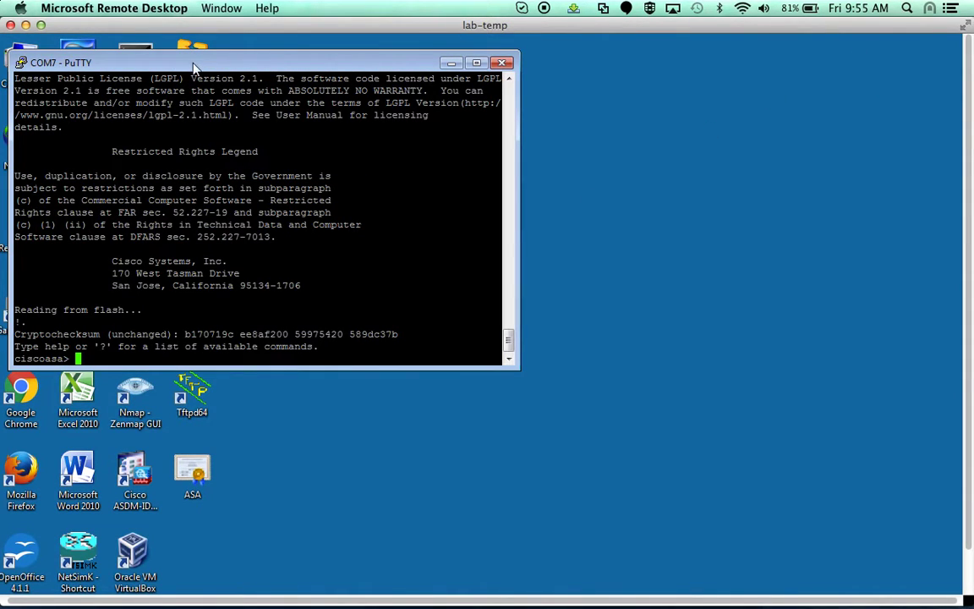
left_click_drag(193, 68, 221, 59)
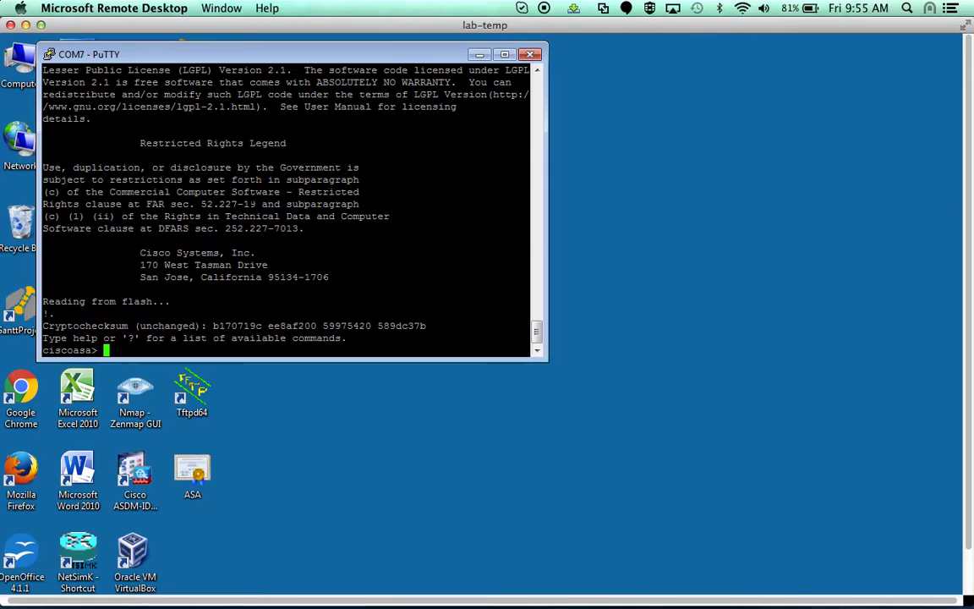
type("en")
key("Return")
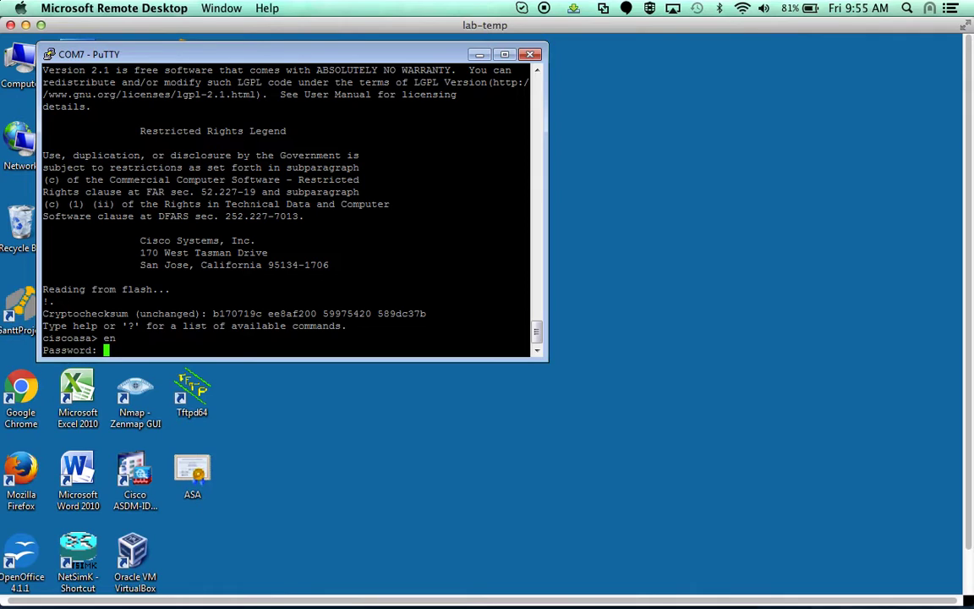
key("Return")
Display the ASA's running configuration, page on to the Vlan1 and Vlan2 interface settings, and quit the listing.
type("show ")
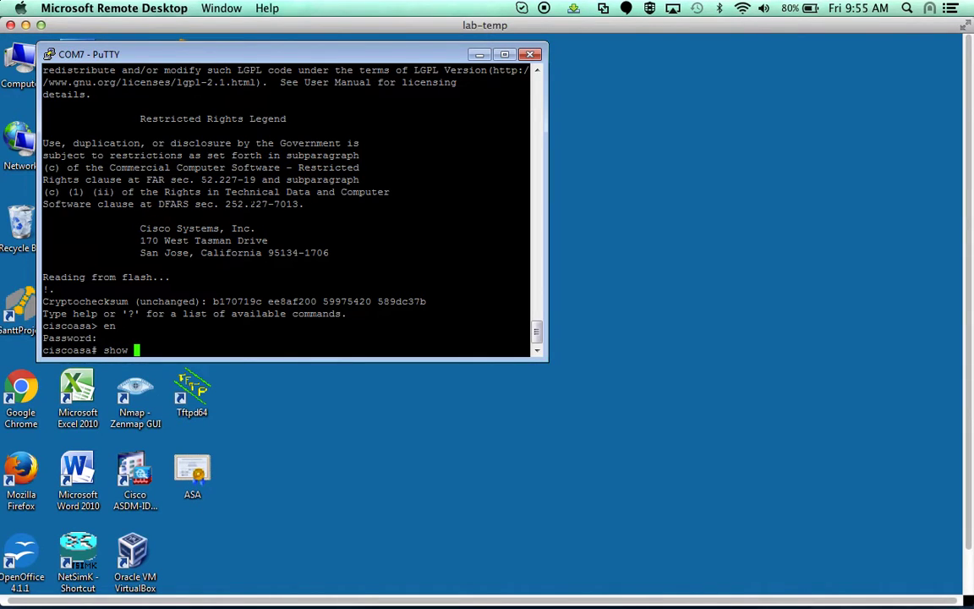
type("run")
key("Return")
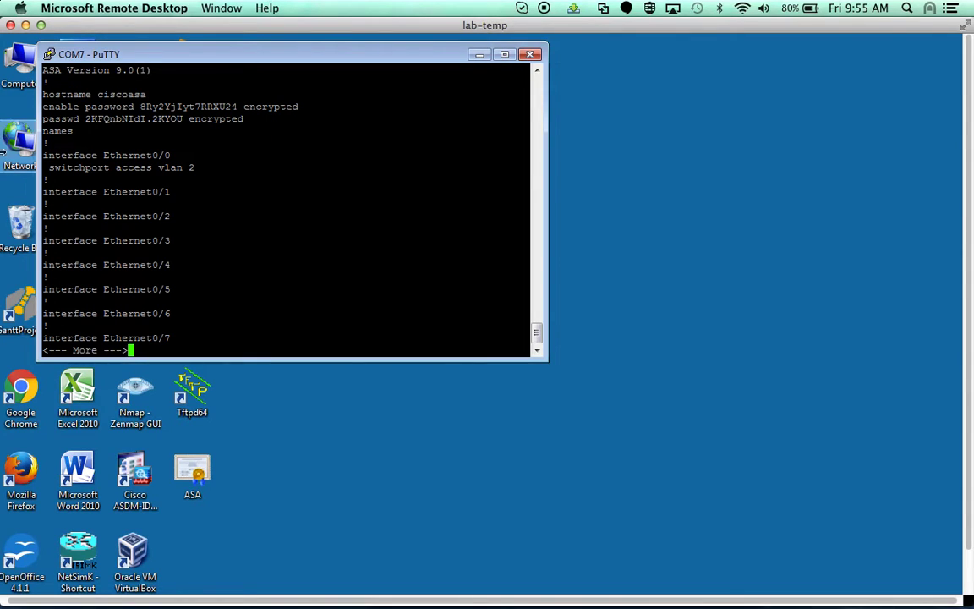
key("space")
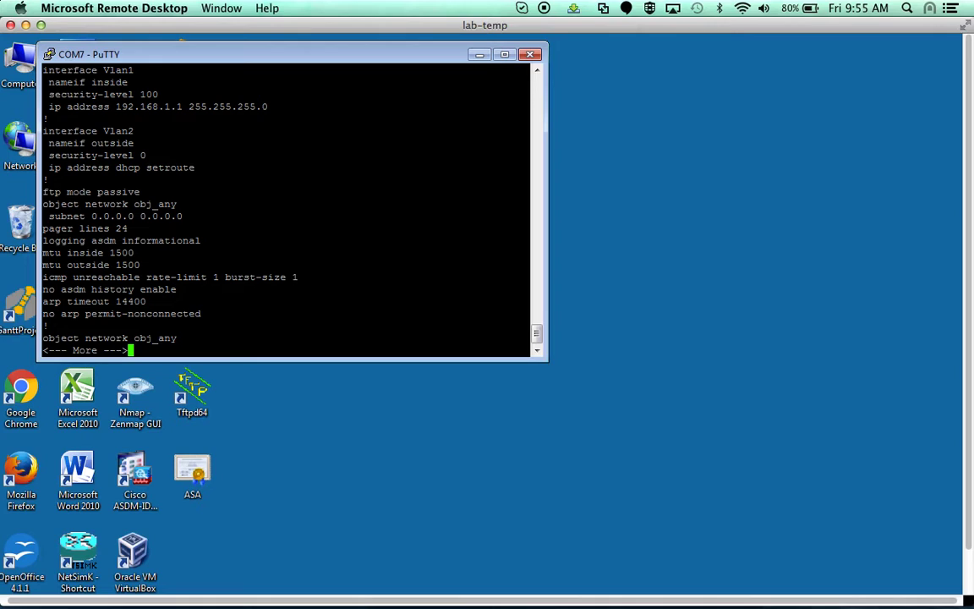
key("q")
Switch from PuTTY to Chrome and load the ASA's web page at 192.168.1.1 in a new tab.
left_click(479, 54)
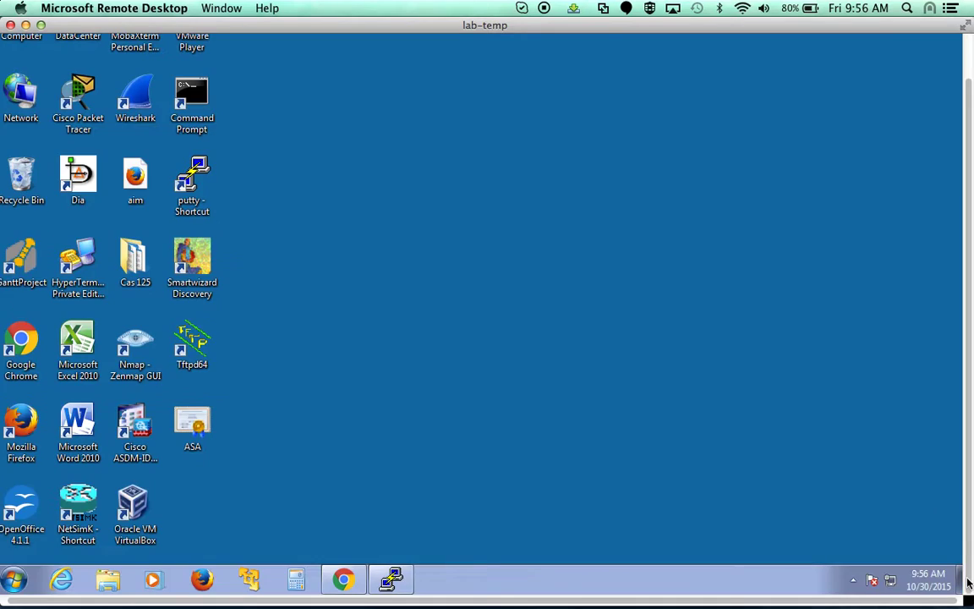
left_click(347, 581)
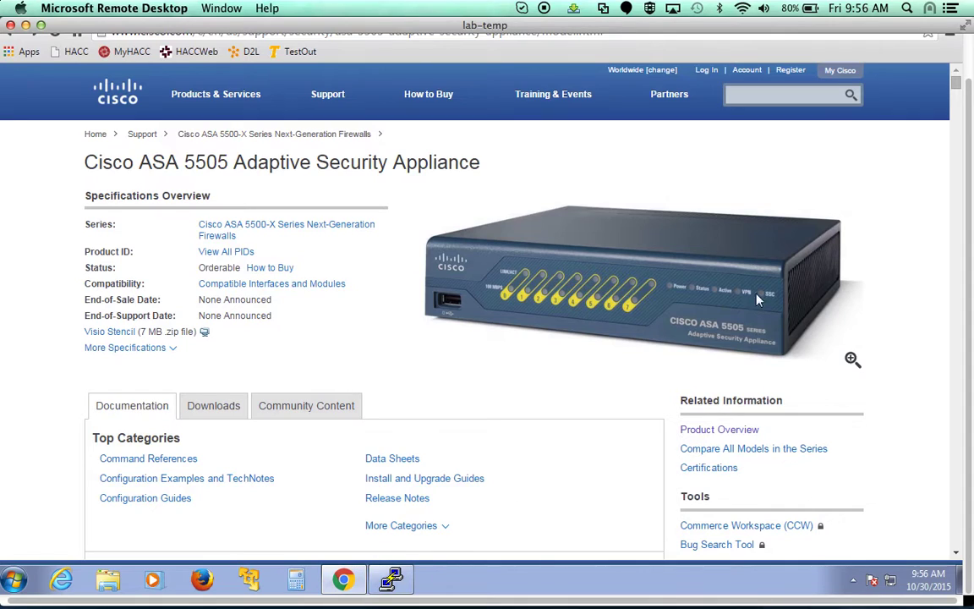
scroll(971, 57, "up", 3)
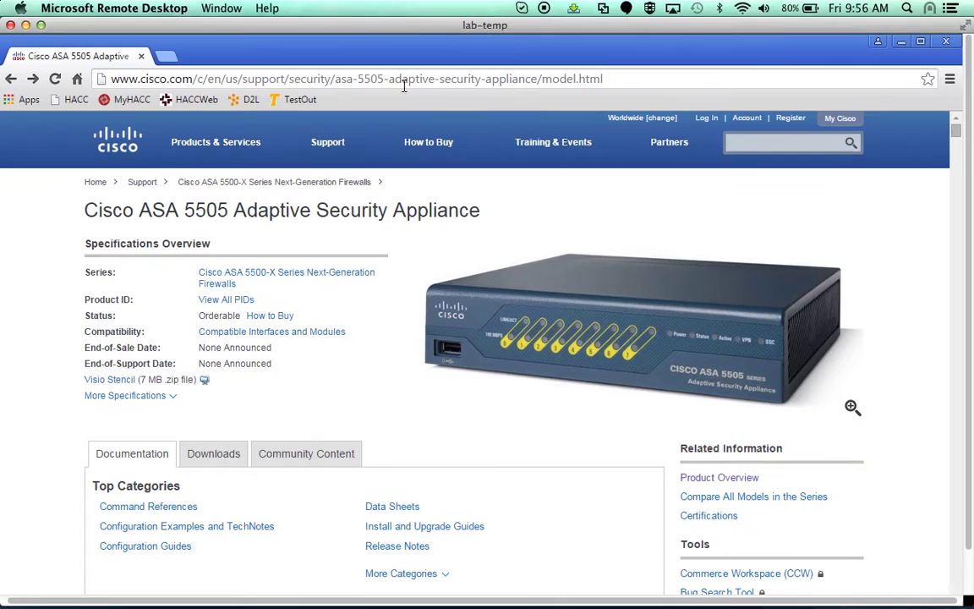
left_click(166, 57)
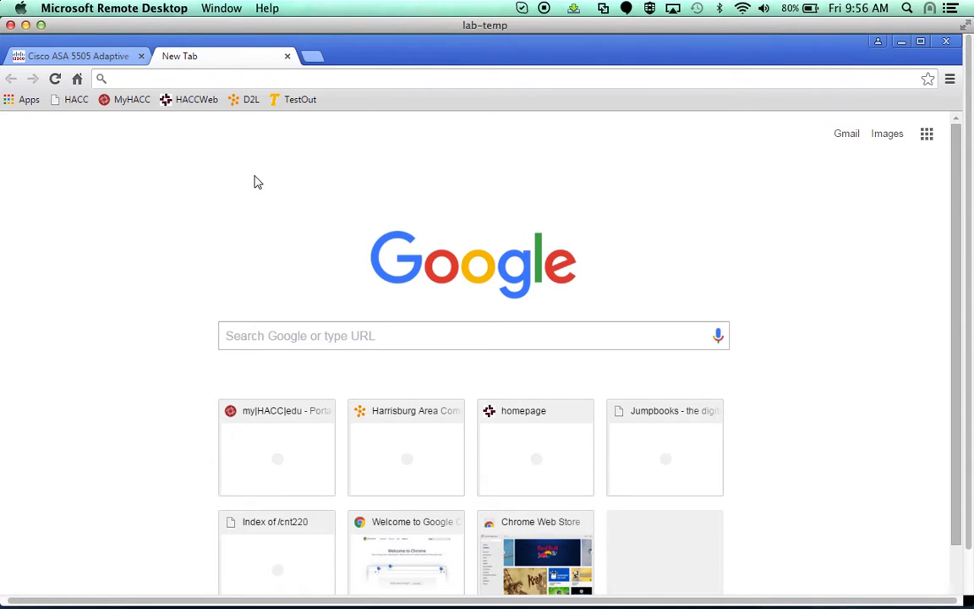
type("192")
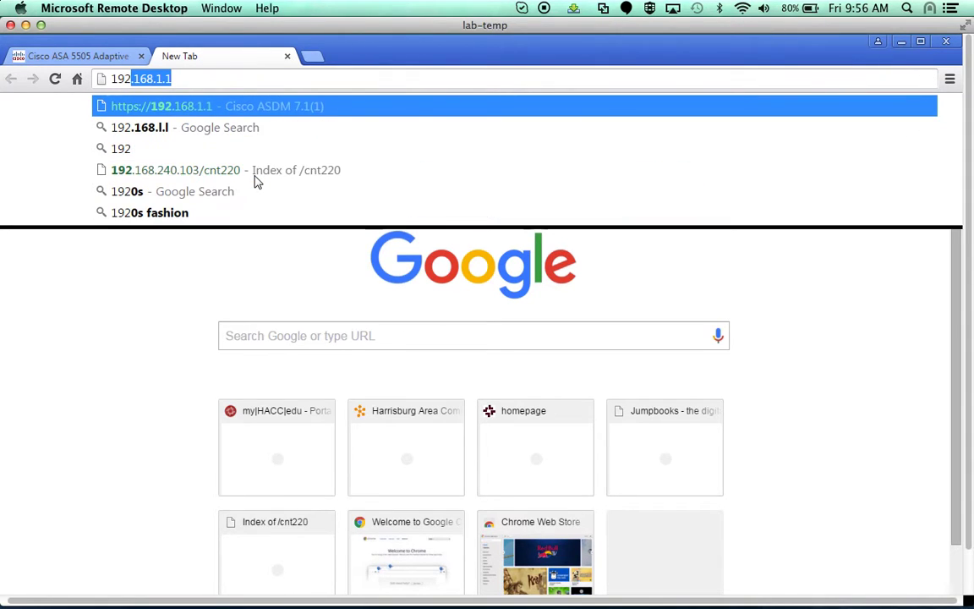
type(".1")
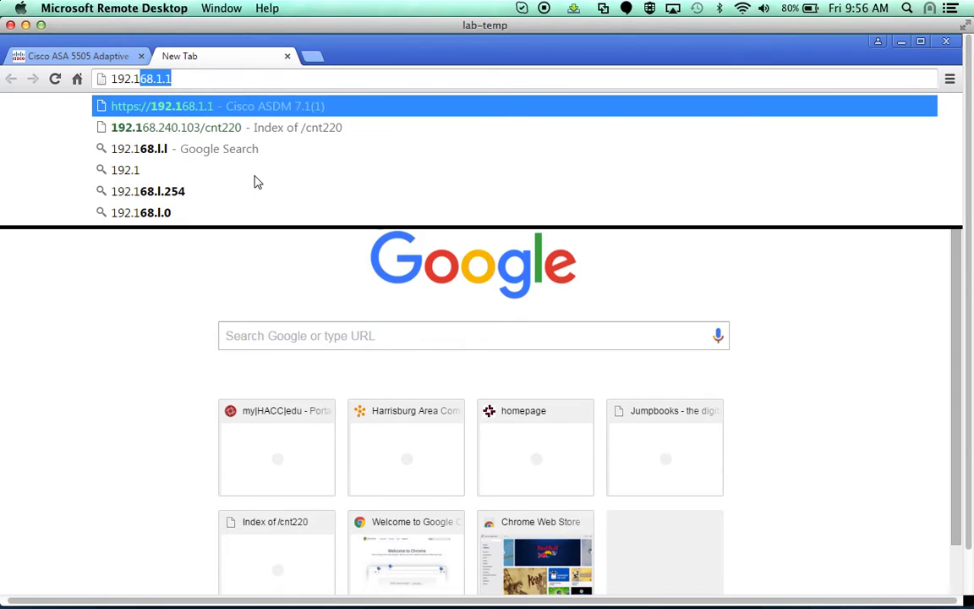
type("68")
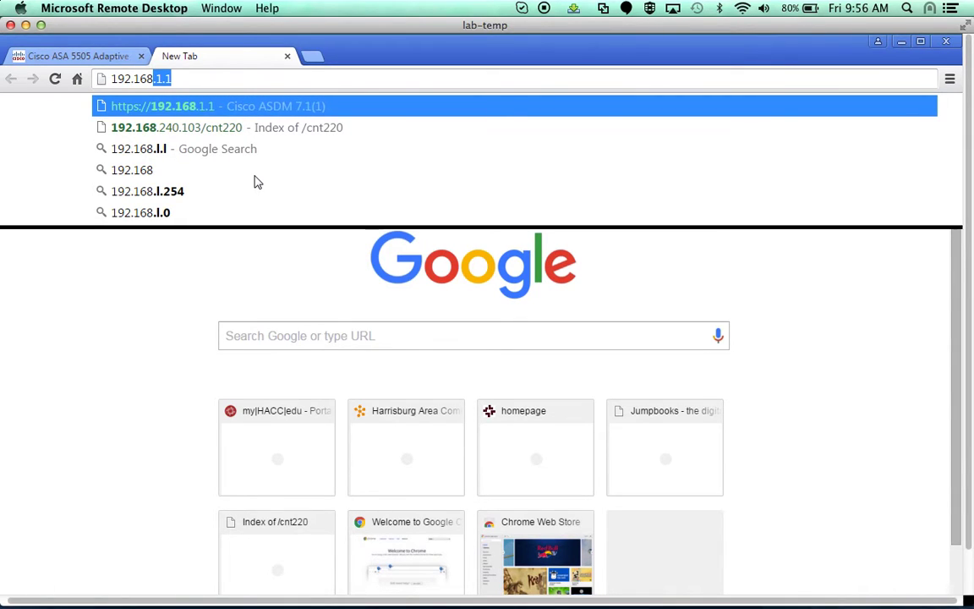
type(".1.1")
key("Return")
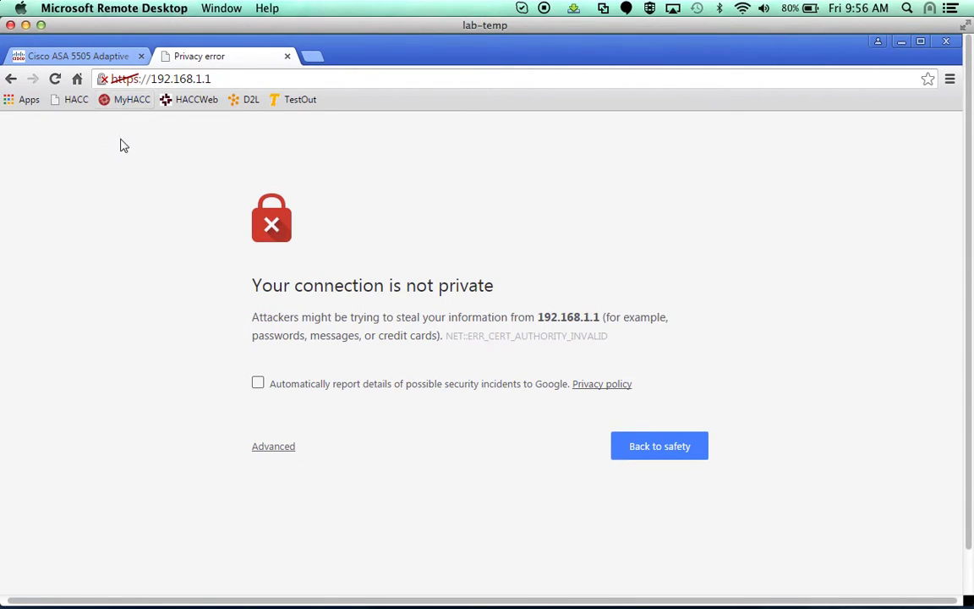
Proceed past the certificate warning for 192.168.1.1 and download the ASDM Launcher installer.
left_click(271, 448)
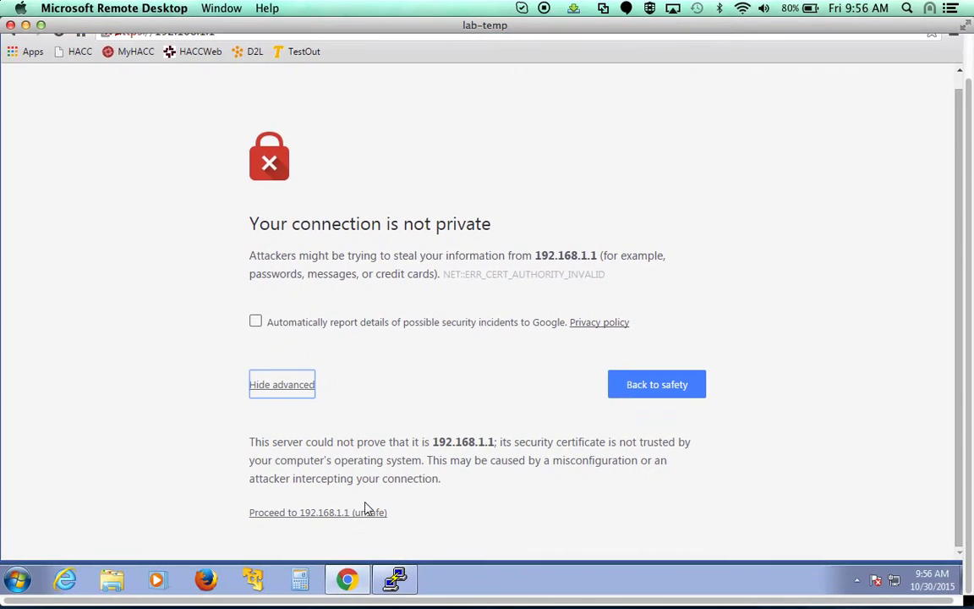
left_click(328, 514)
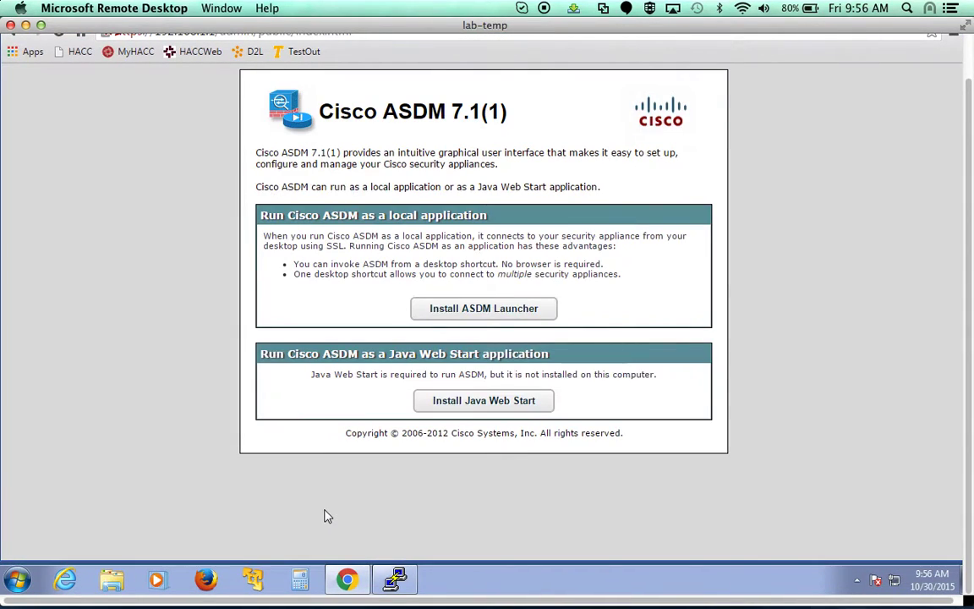
left_click(489, 310)
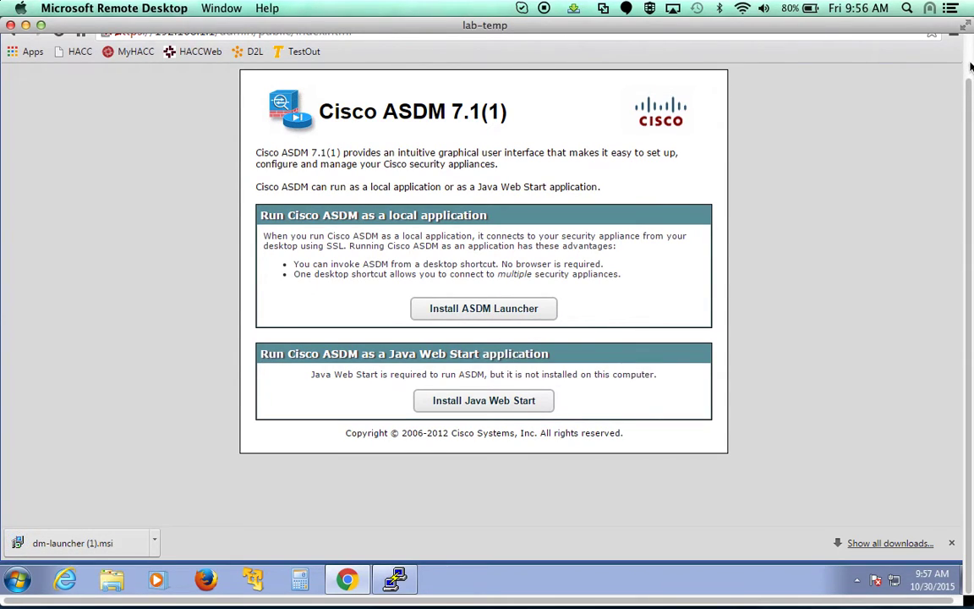
Start the Cisco ASDM-IDM Launcher from the desktop and try to connect to 192.168.1.1 with blank credentials.
key("super+Up")
left_click(906, 42)
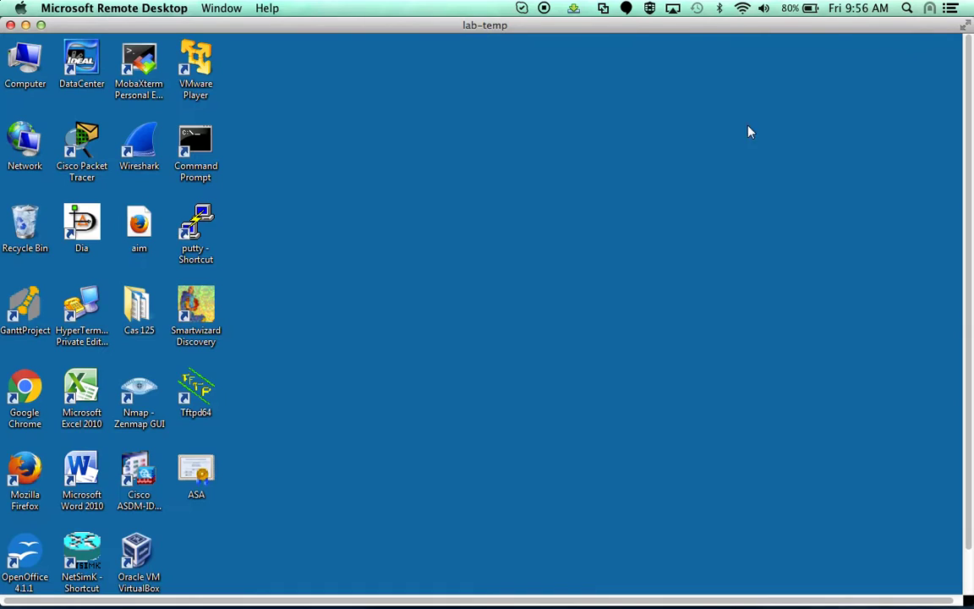
left_click(134, 479)
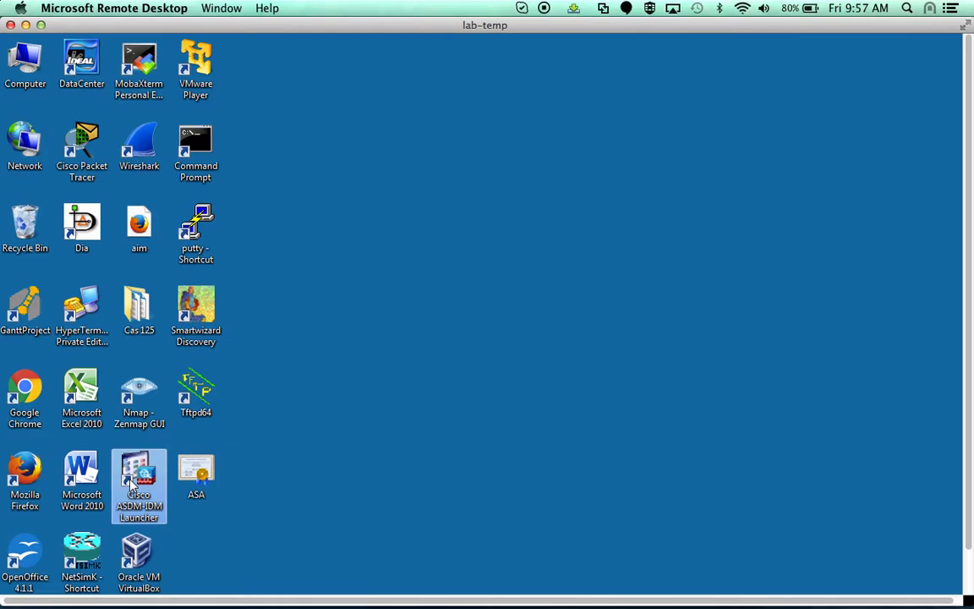
double_click(131, 482)
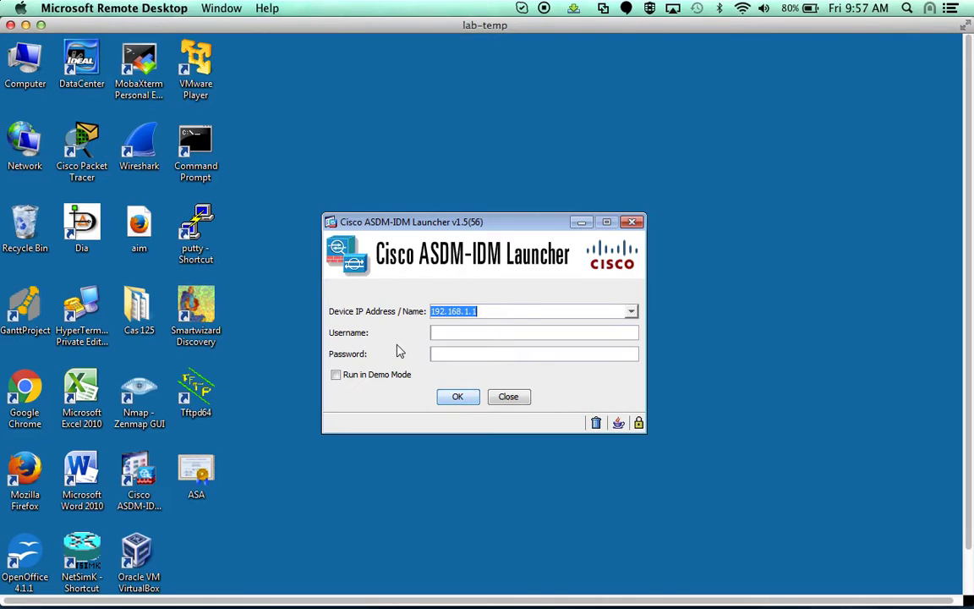
left_click(457, 397)
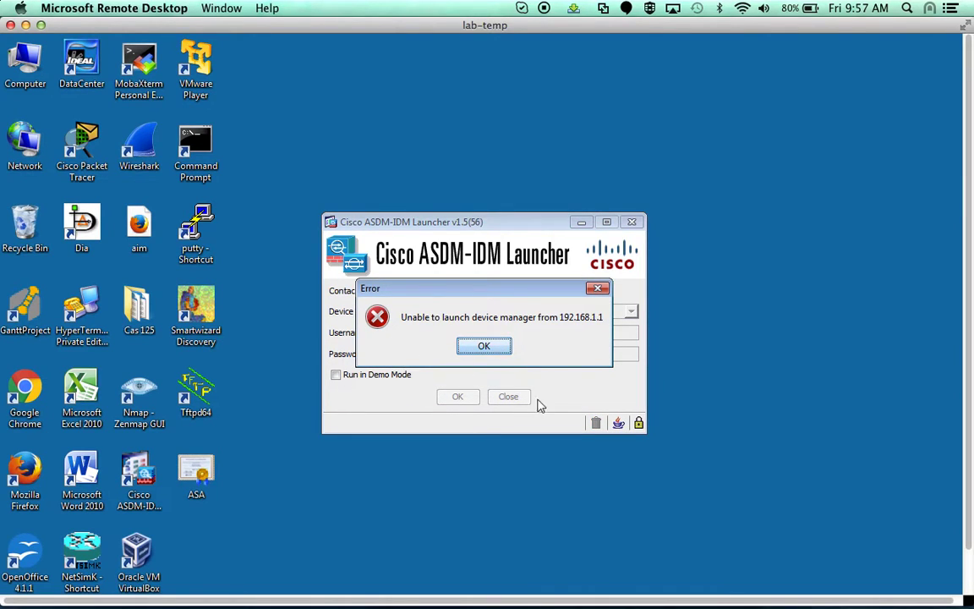
left_click(483, 348)
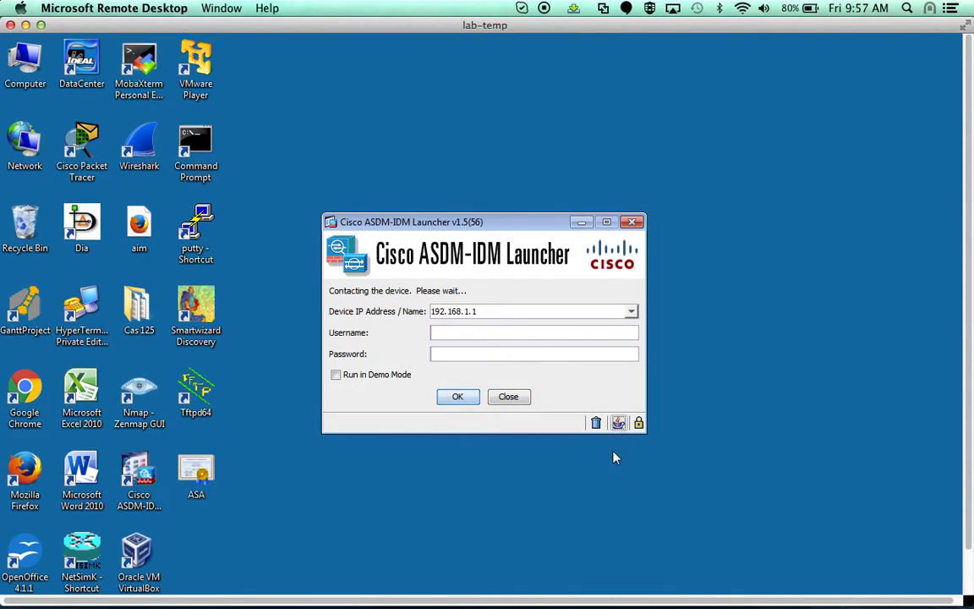
Examine the launcher's Java console log, widened for reading, for the cause of the connection error.
left_click(618, 425)
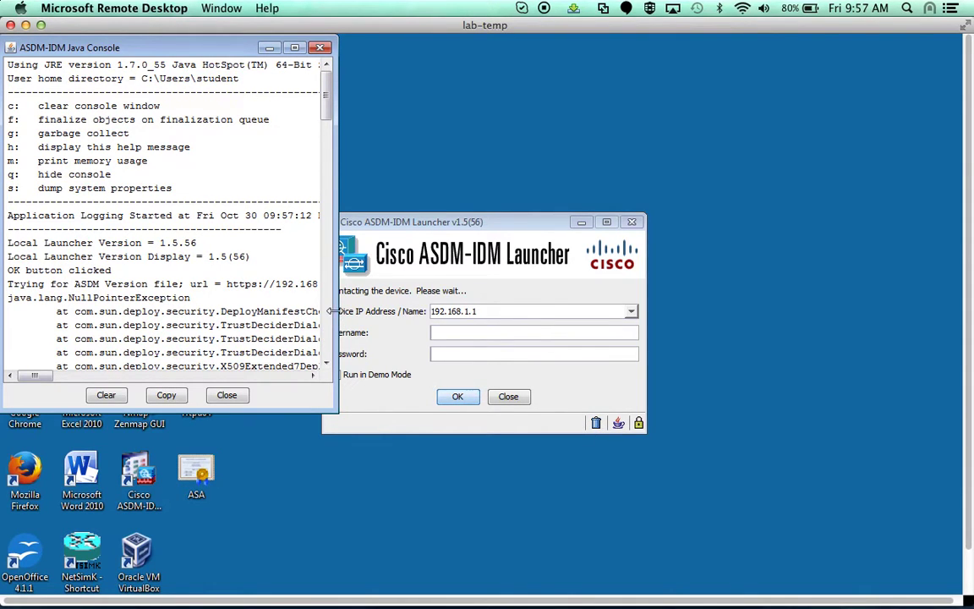
left_click_drag(335, 316, 770, 327)
scroll(677, 305, "down", 15)
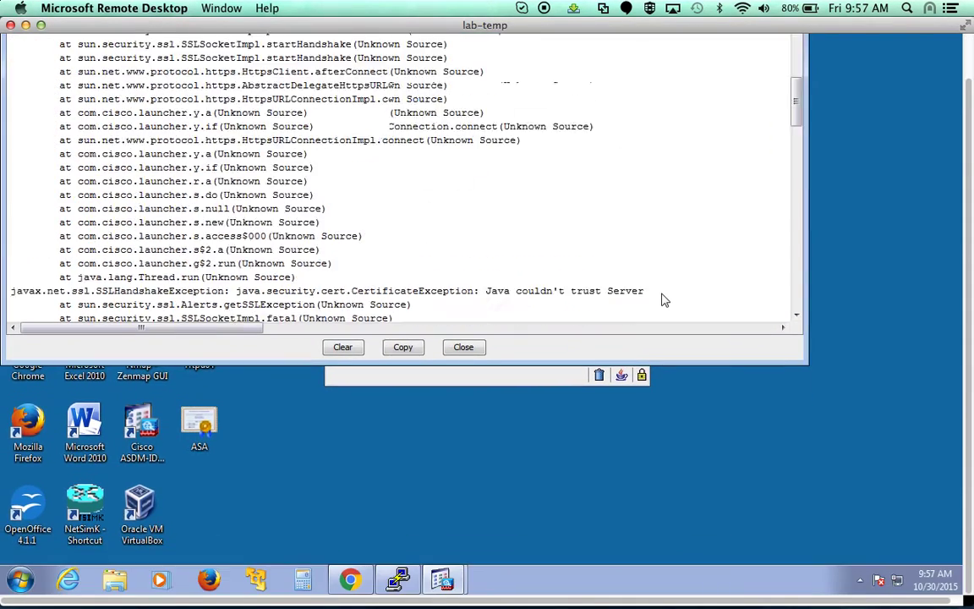
scroll(665, 301, "down", 5)
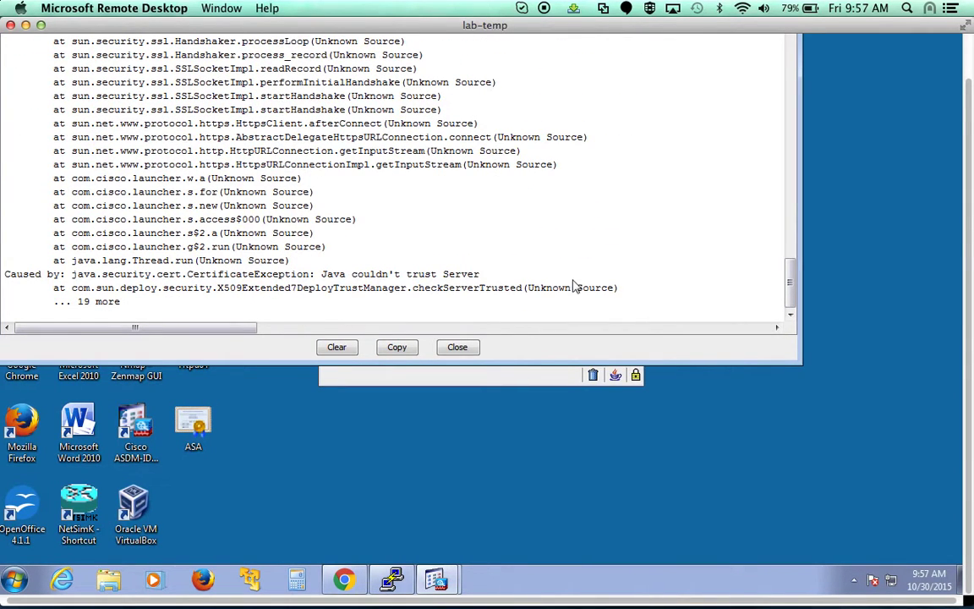
scroll(882, 226, "up", 3)
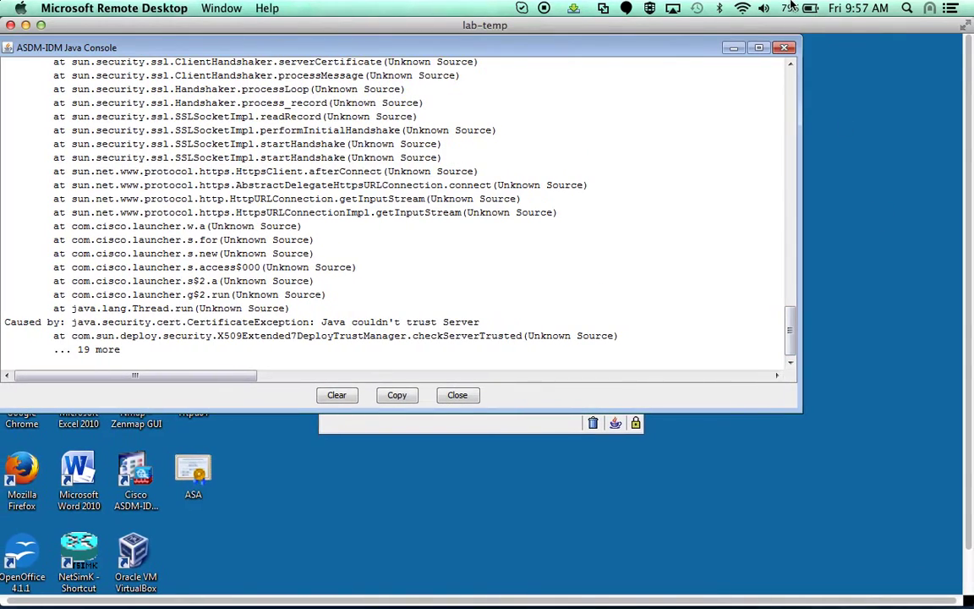
left_click(787, 48)
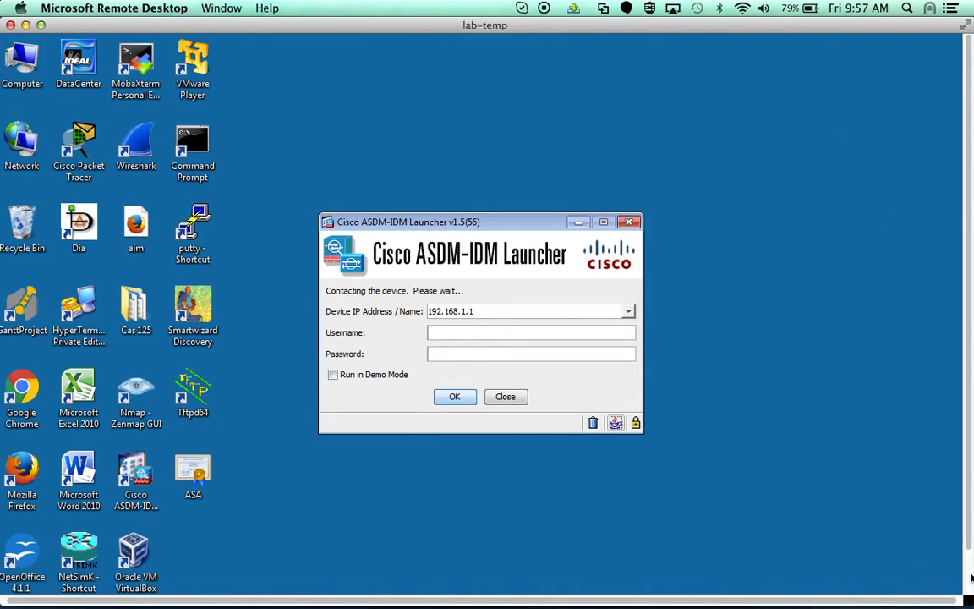
Open the certificate manager in the Java security settings from Windows Control Panel and set the certificate type to Secure Site.
scroll(971, 578, "down", 3)
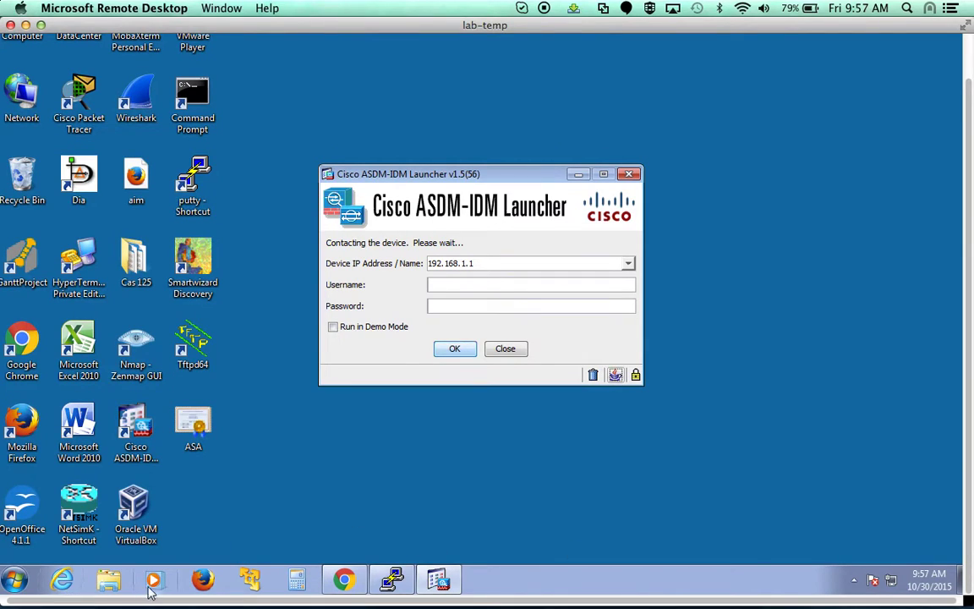
left_click(15, 592)
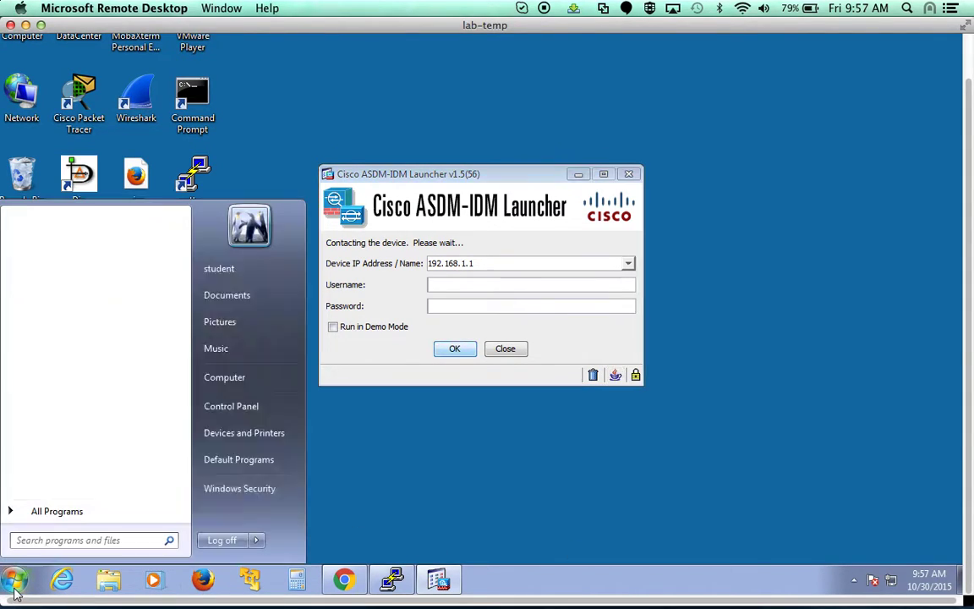
left_click(237, 413)
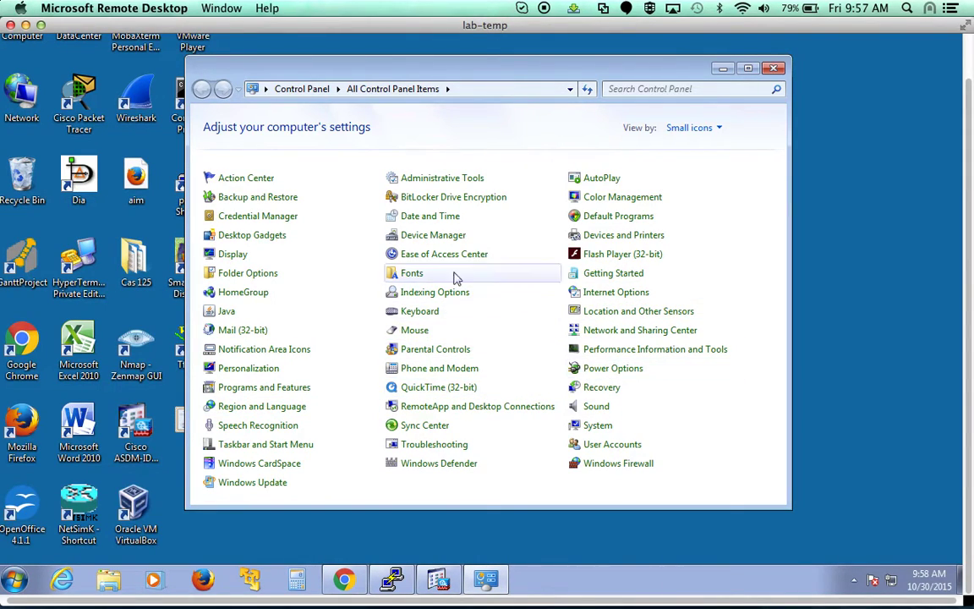
left_click(233, 315)
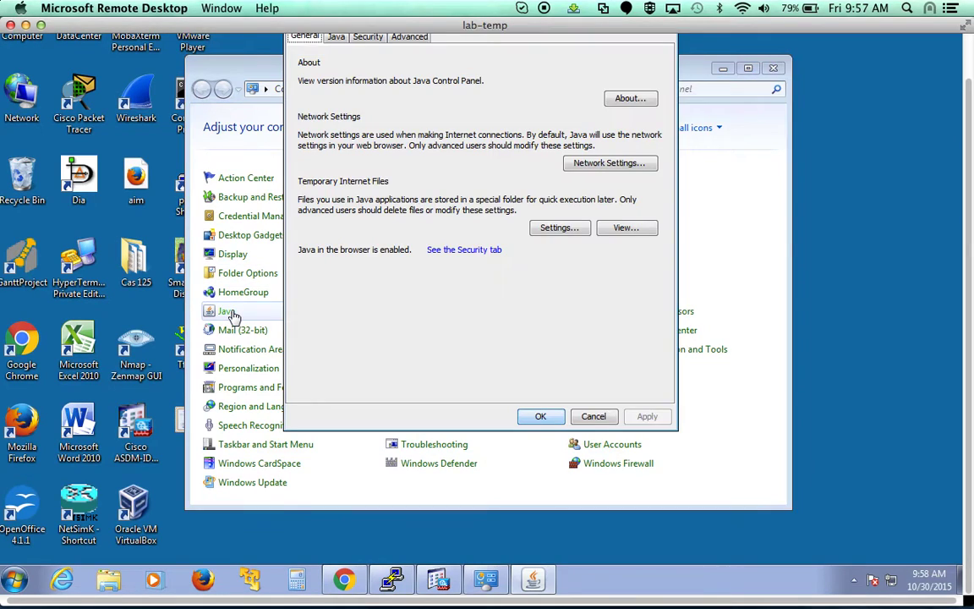
left_click(368, 36)
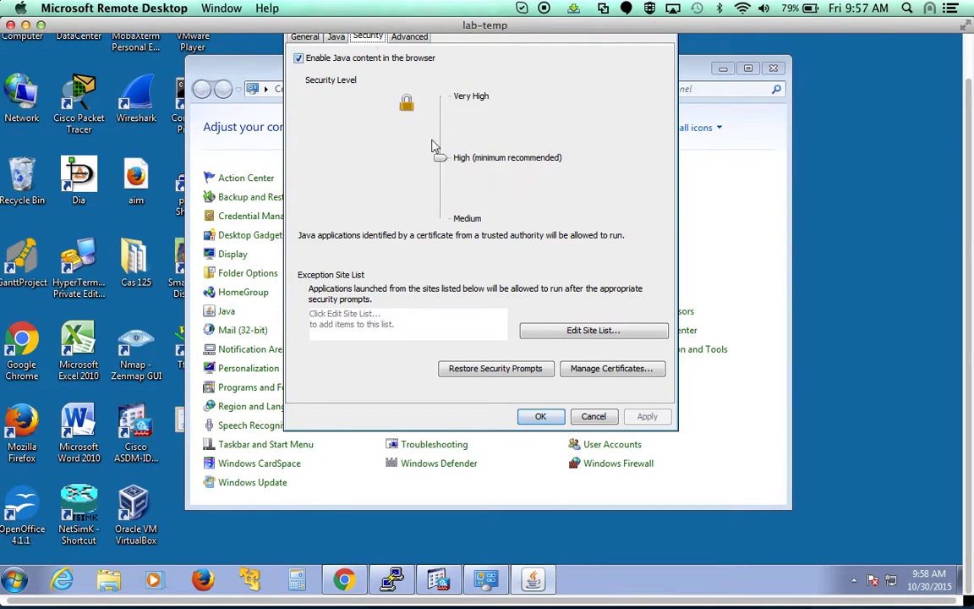
left_click(604, 372)
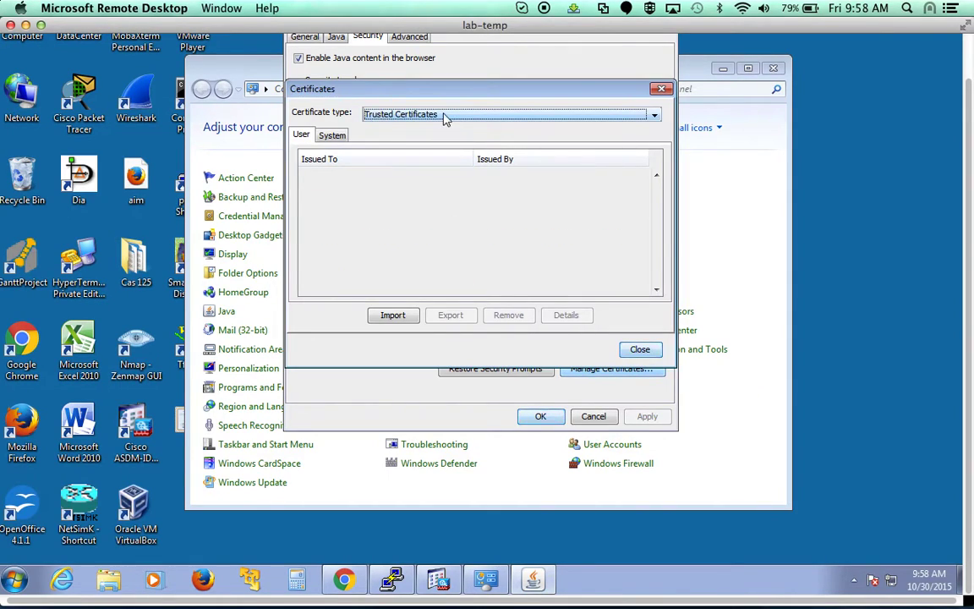
left_click(445, 116)
left_click(411, 144)
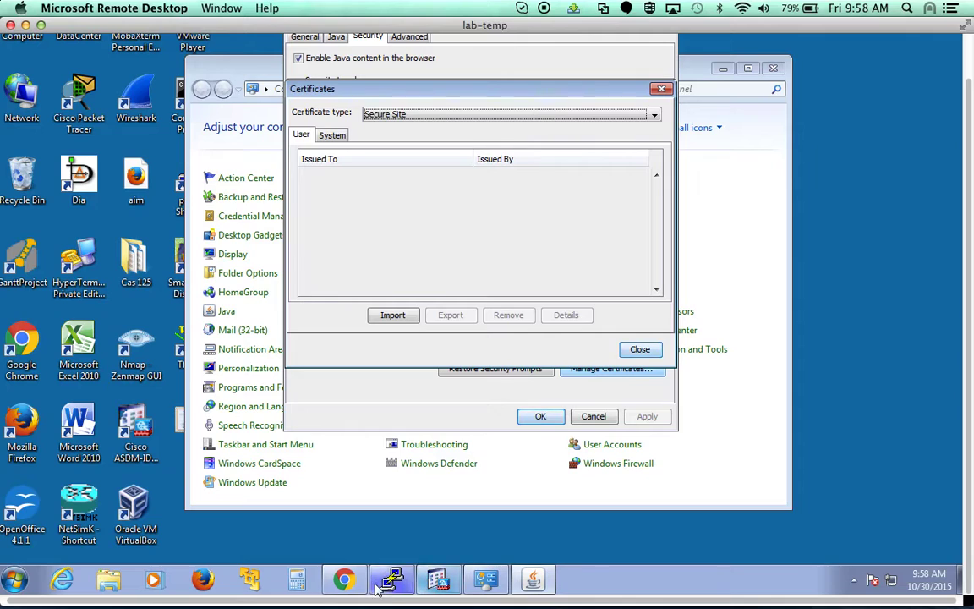
Switch to Chrome, open the certificate details for 192.168.1.1 and start exporting the certificate as DER encoded binary X.509.
left_click(347, 579)
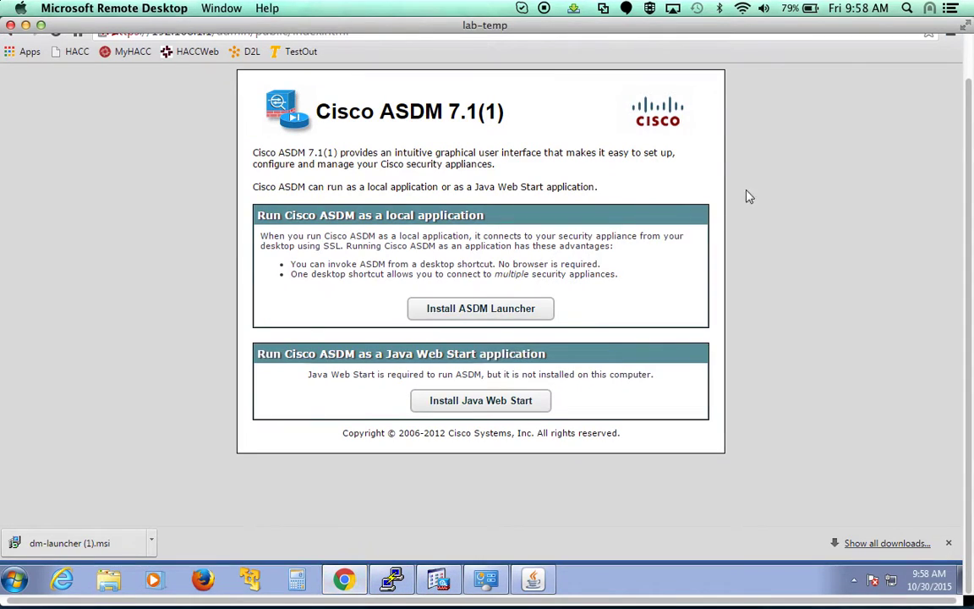
mouse_move(970, 50)
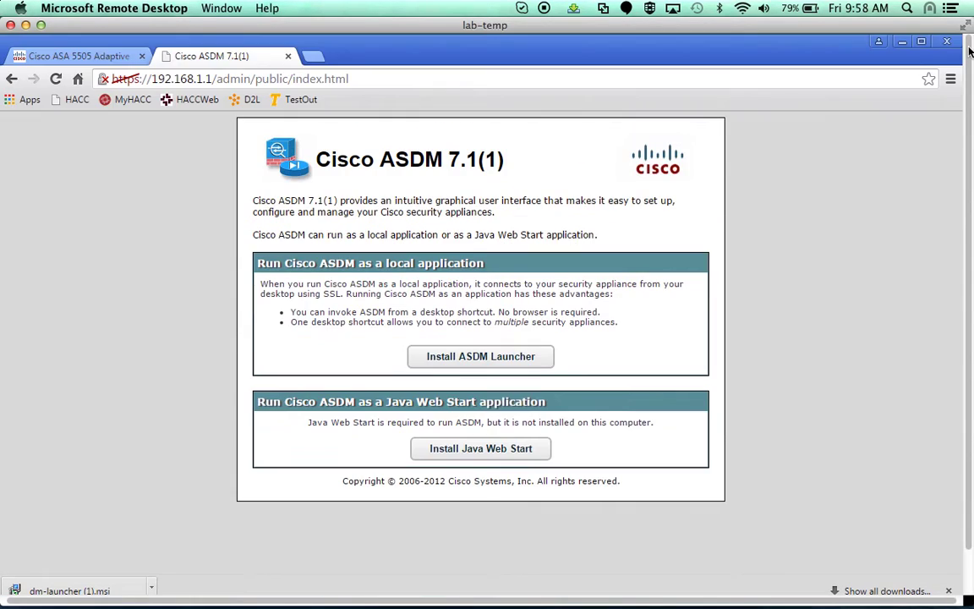
left_click(103, 79)
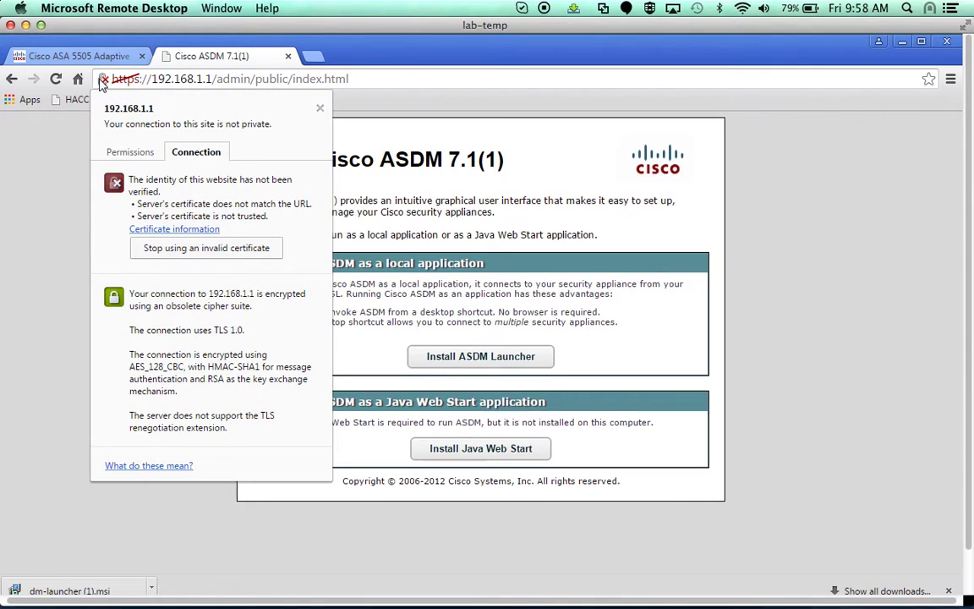
left_click(149, 230)
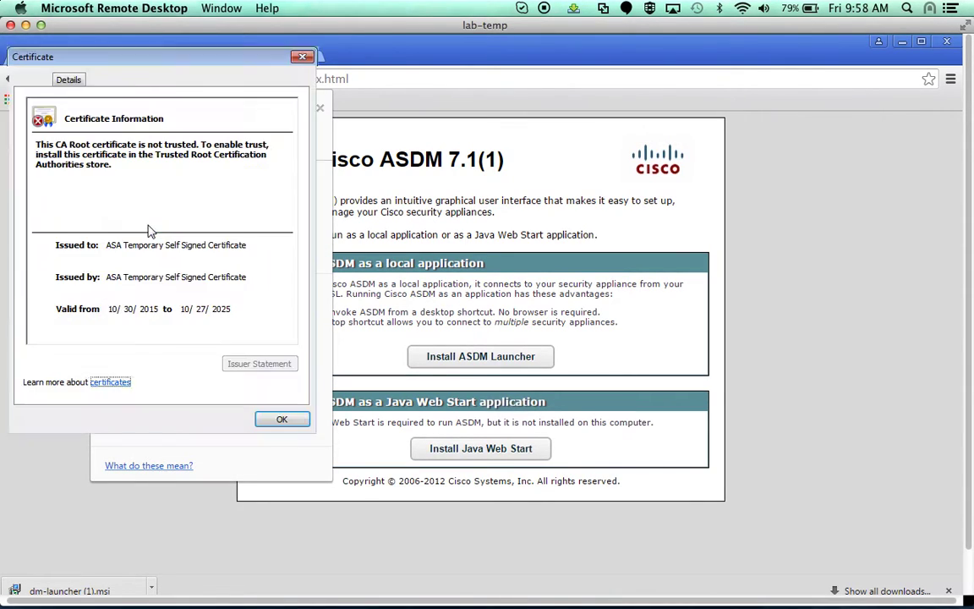
left_click(68, 81)
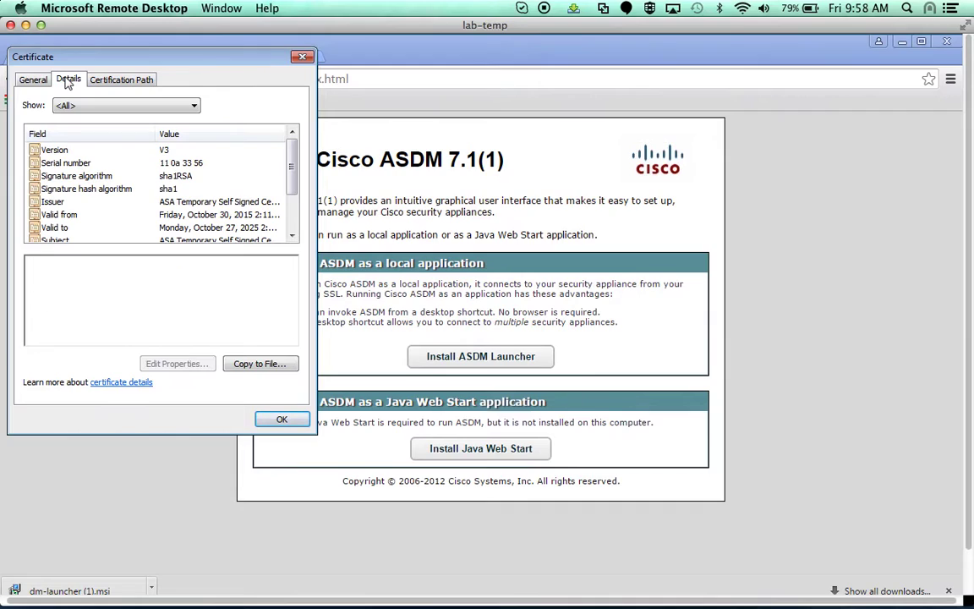
left_click(258, 364)
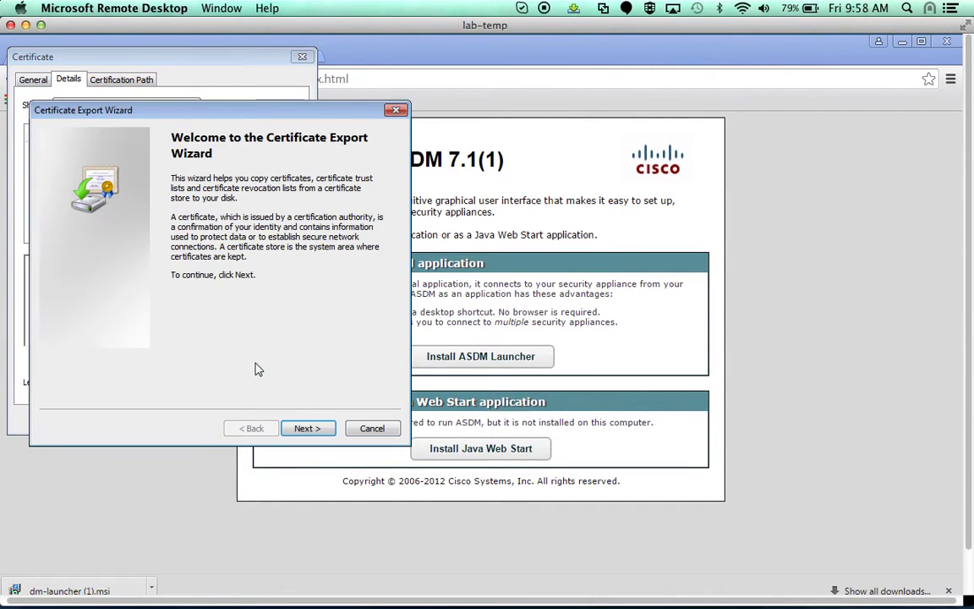
left_click(310, 428)
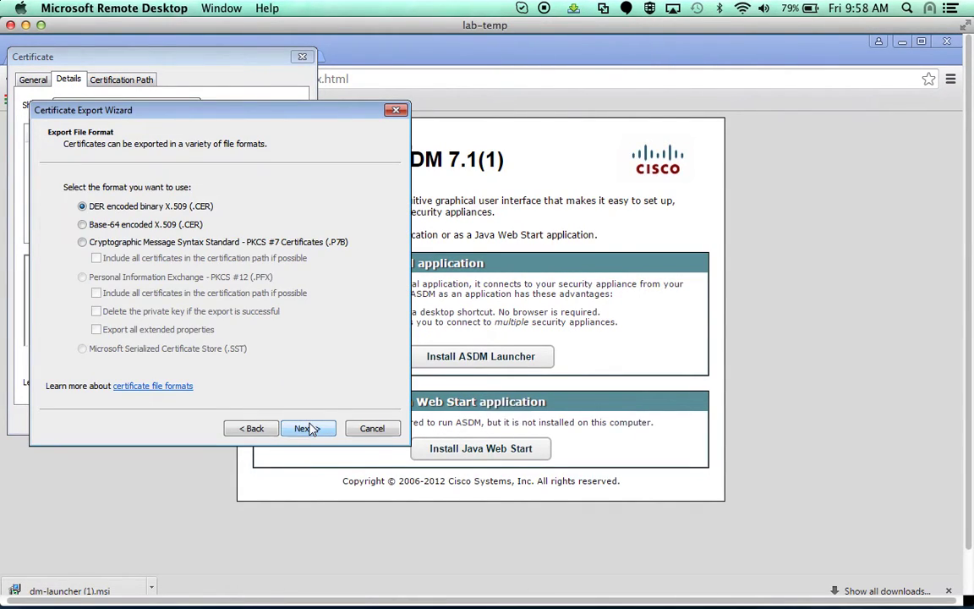
left_click(310, 428)
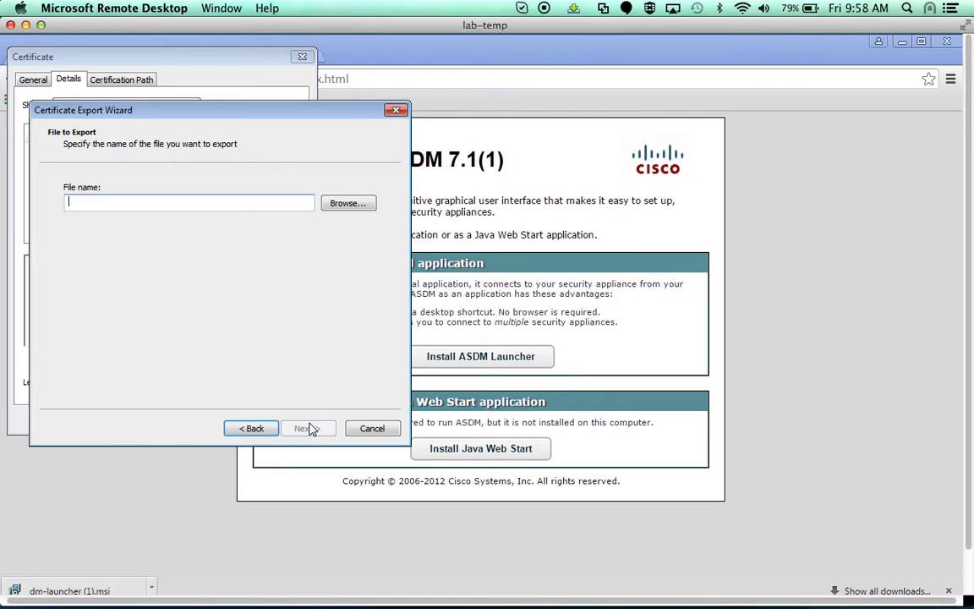
Save the exported certificate on the Desktop as ASA1.cer, finish the export wizard and close the certificate details.
left_click(350, 206)
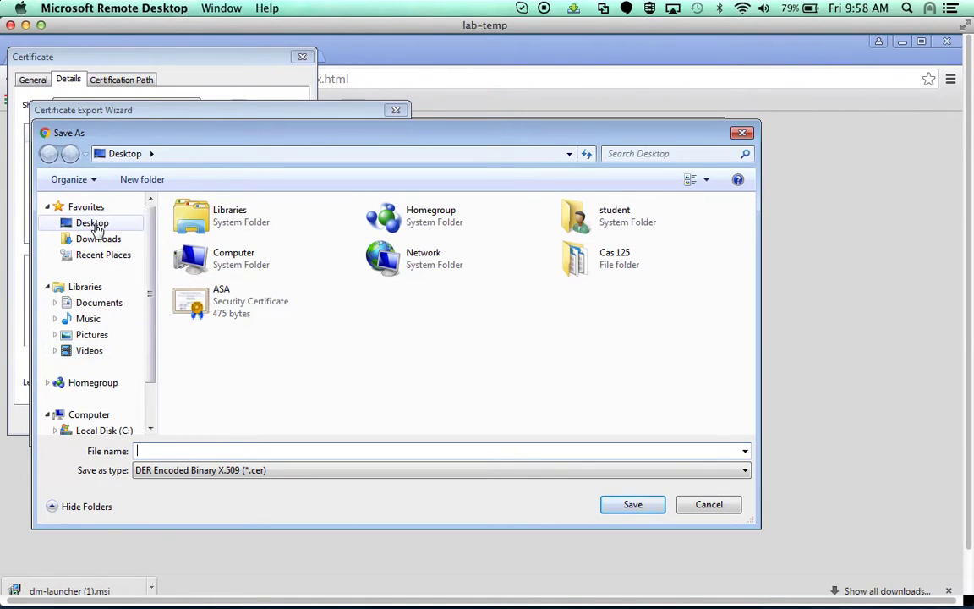
left_click(93, 224)
left_click(181, 450)
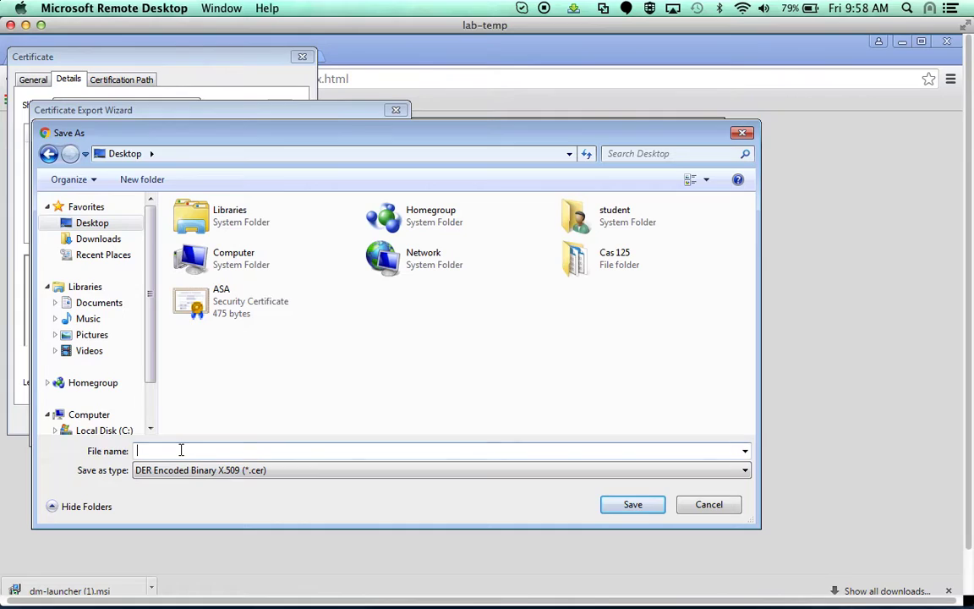
type("ASA")
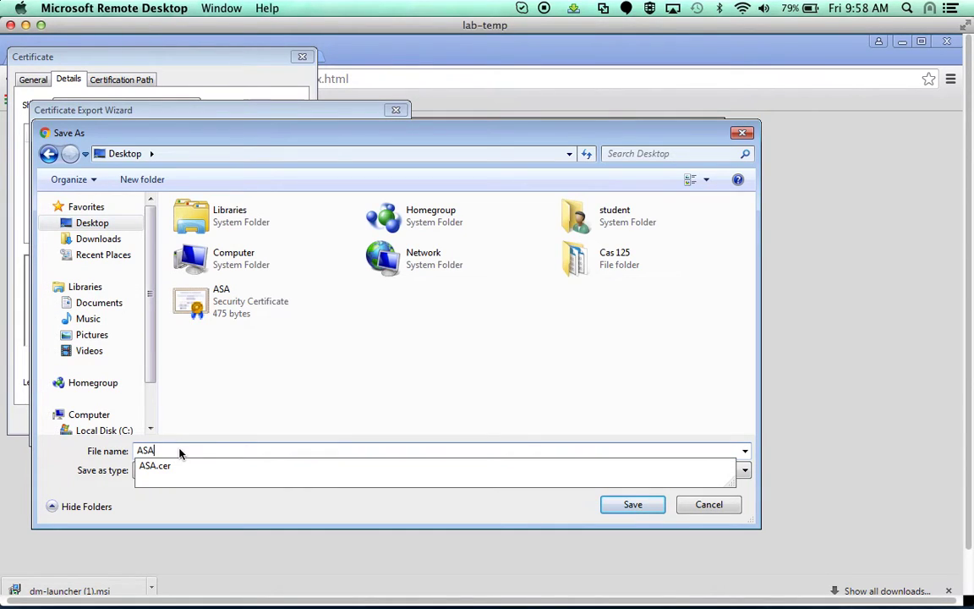
type("1.")
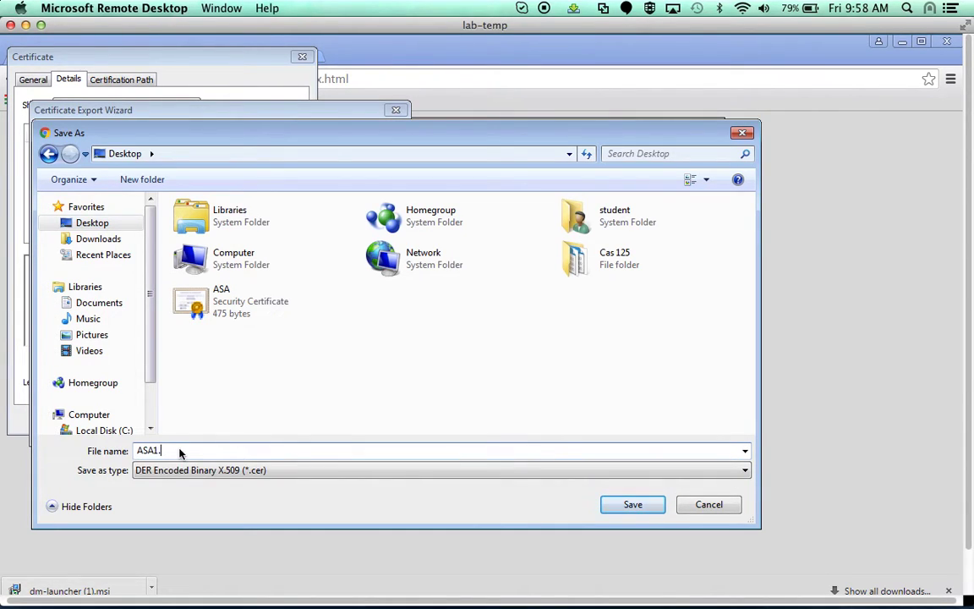
type("cer")
left_click(633, 504)
left_click(309, 429)
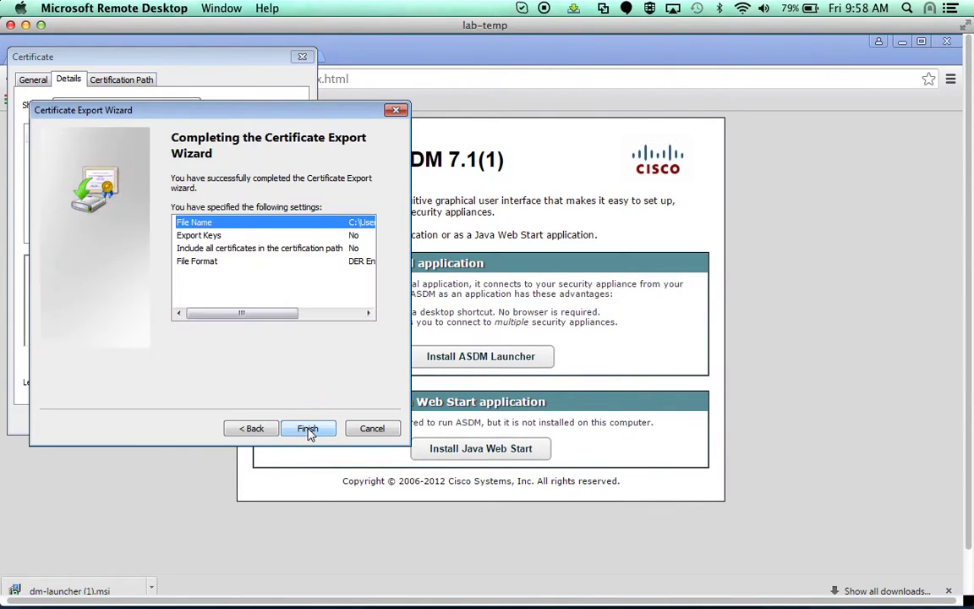
left_click(309, 429)
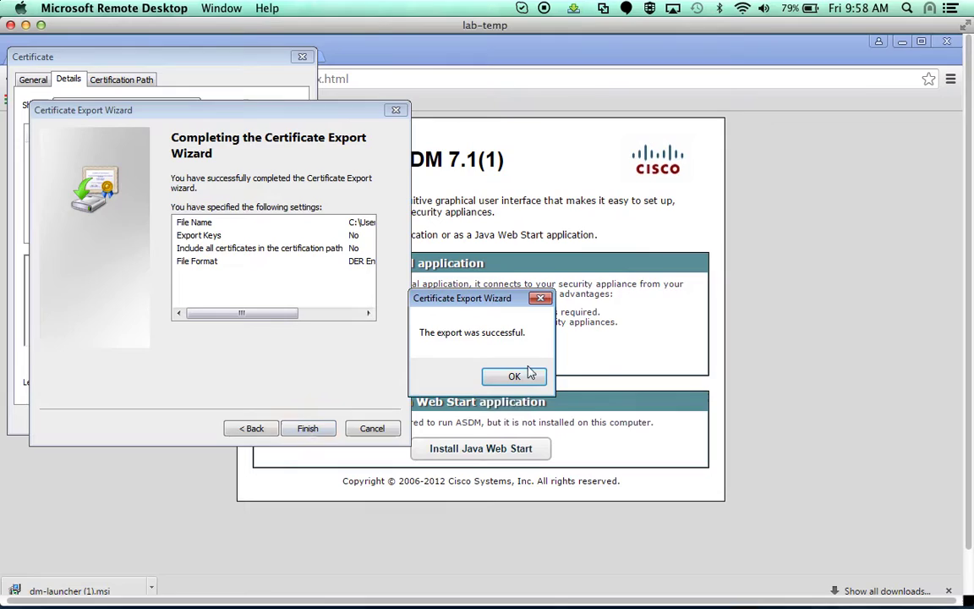
left_click(445, 373)
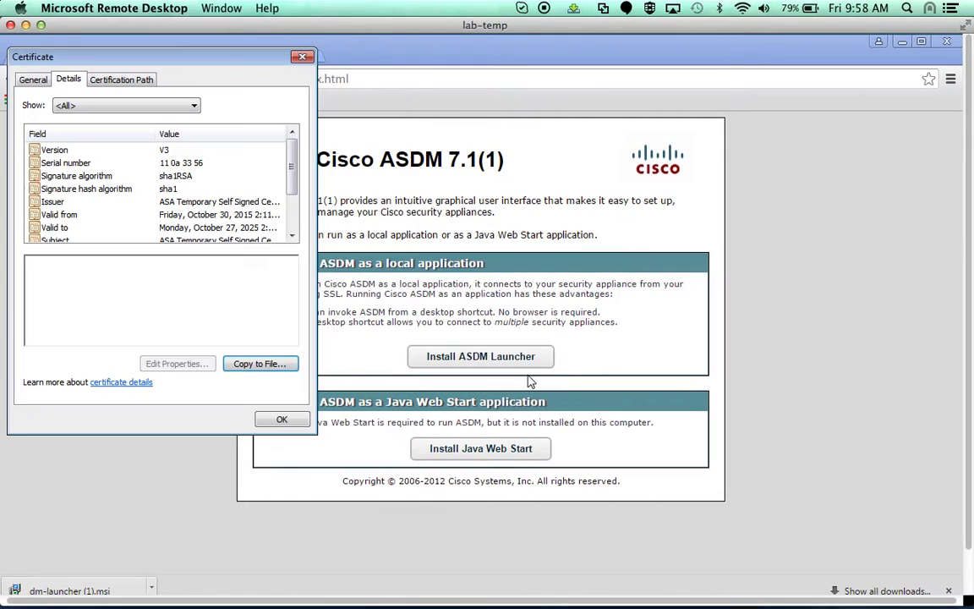
left_click(282, 421)
Import the ASA1 certificate from the Desktop into Java's user Secure Site certificates, with the file filter set to All Files.
left_click(902, 45)
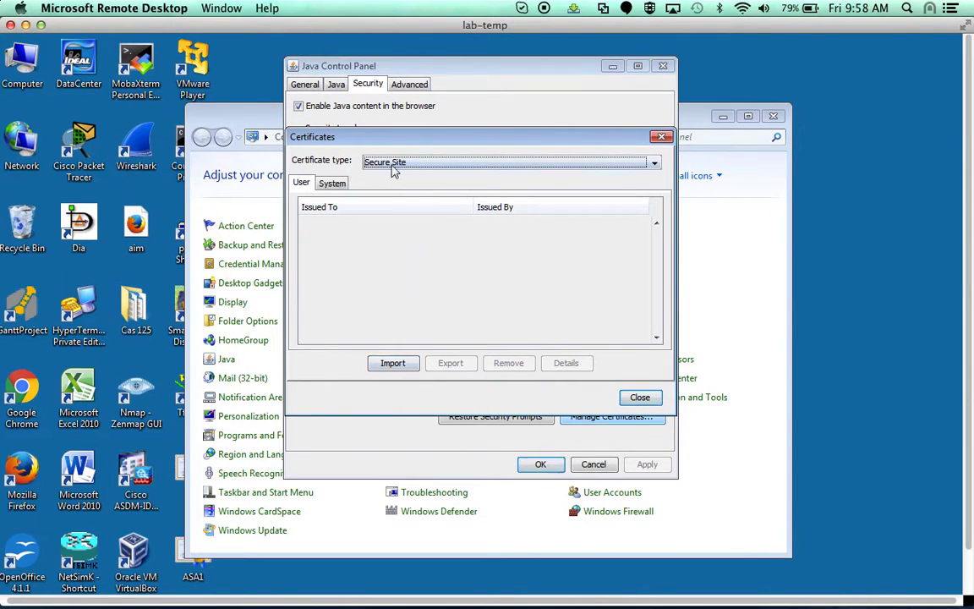
left_click(392, 363)
left_click(297, 236)
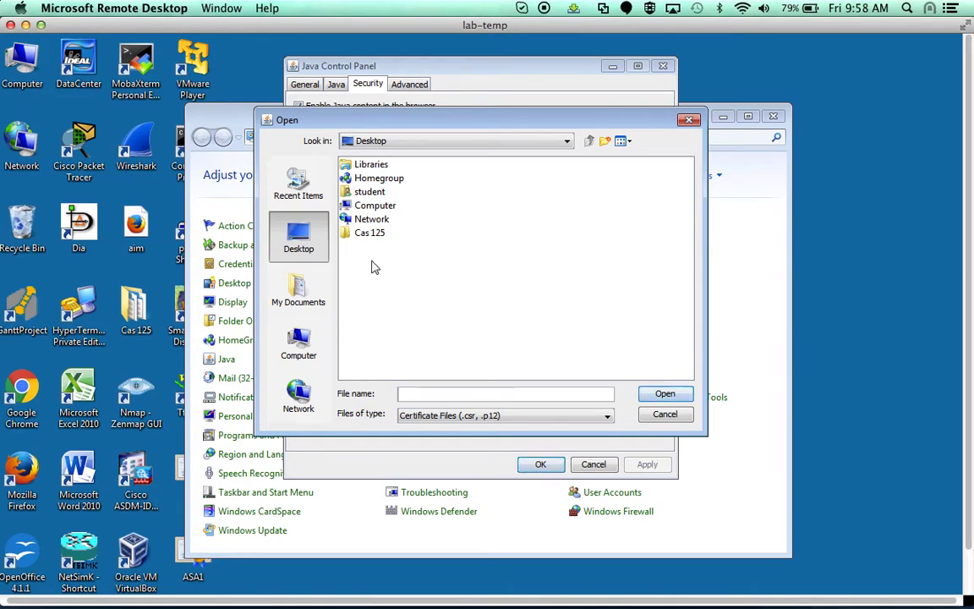
left_click(611, 417)
left_click(480, 428)
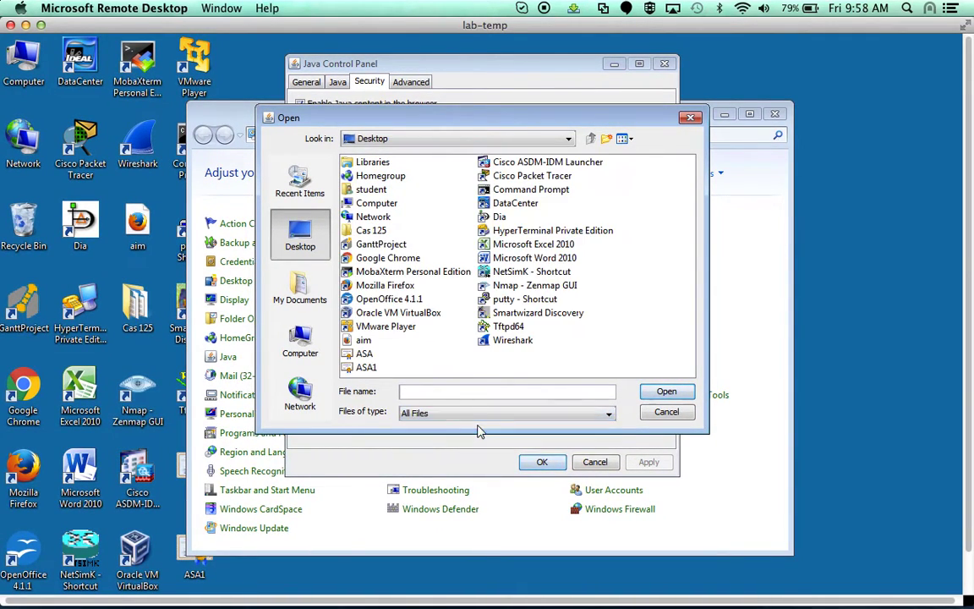
left_click(367, 367)
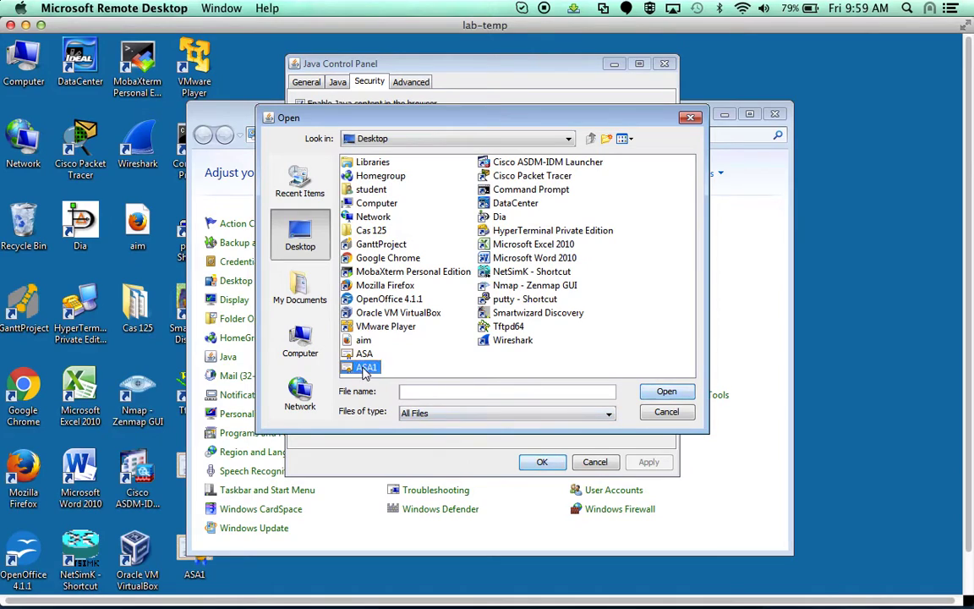
left_click(666, 392)
left_click(640, 396)
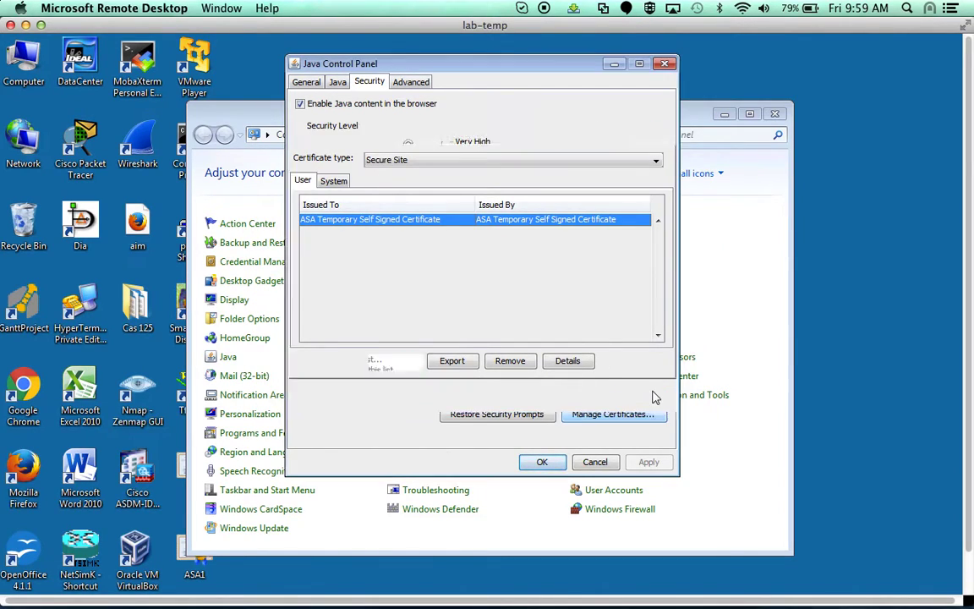
Confirm the Java settings and connect the ASDM-IDM Launcher to 192.168.1.1 with blank credentials.
left_click(542, 462)
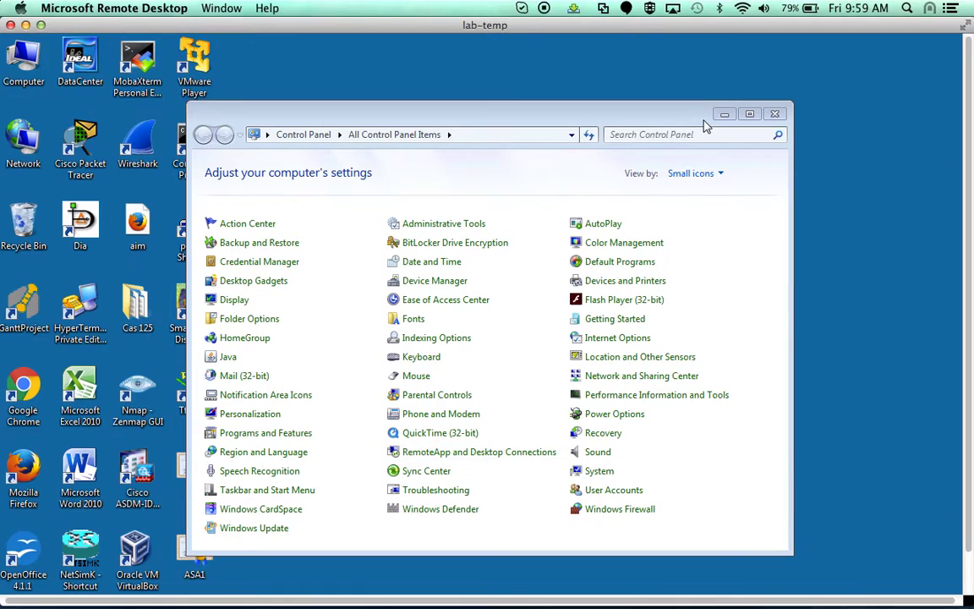
left_click(724, 113)
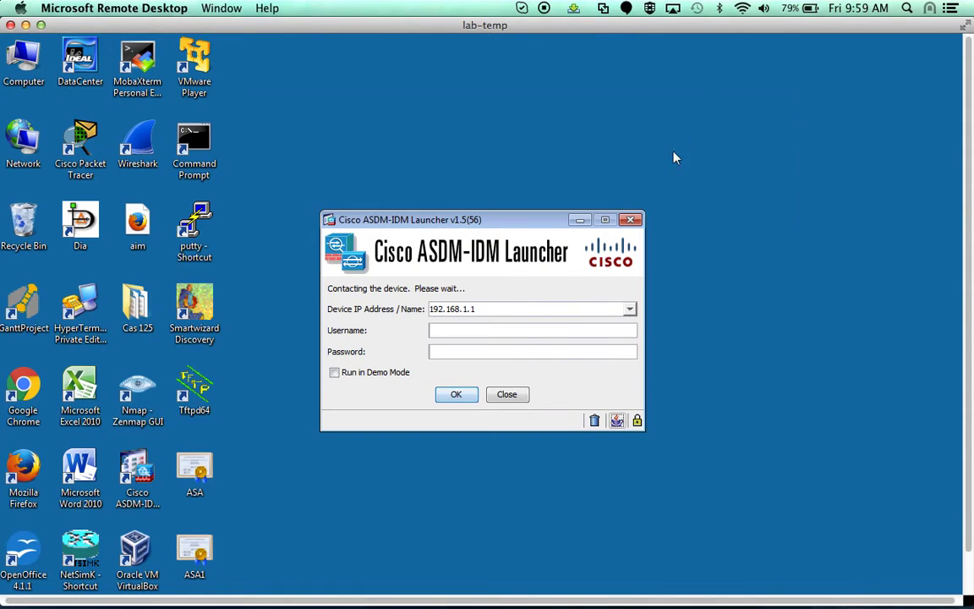
left_click(456, 394)
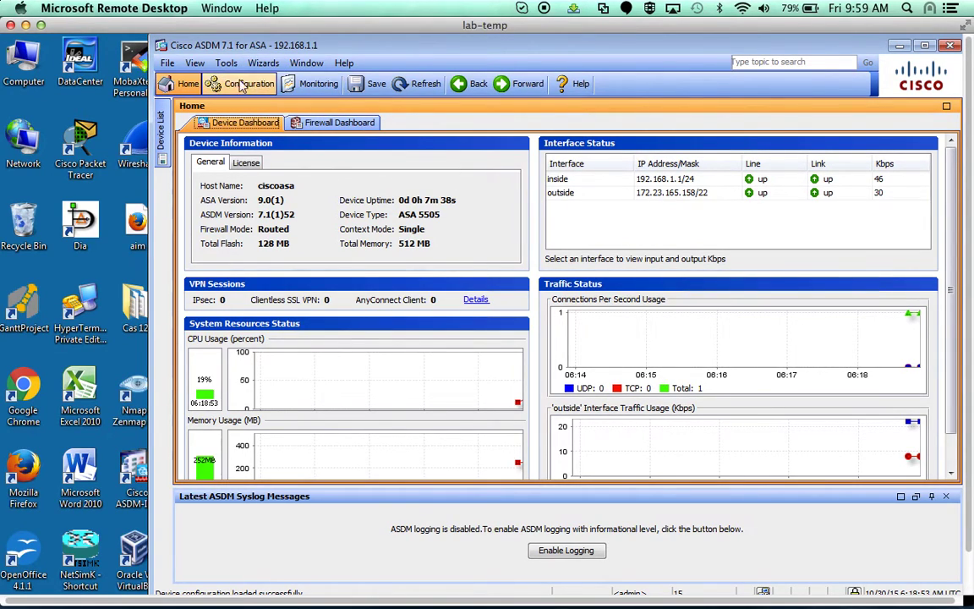
Examine the Firewall Dashboard and the monitoring pages for the ARP table, DHCP client lease information and DHCP server table.
left_click(336, 124)
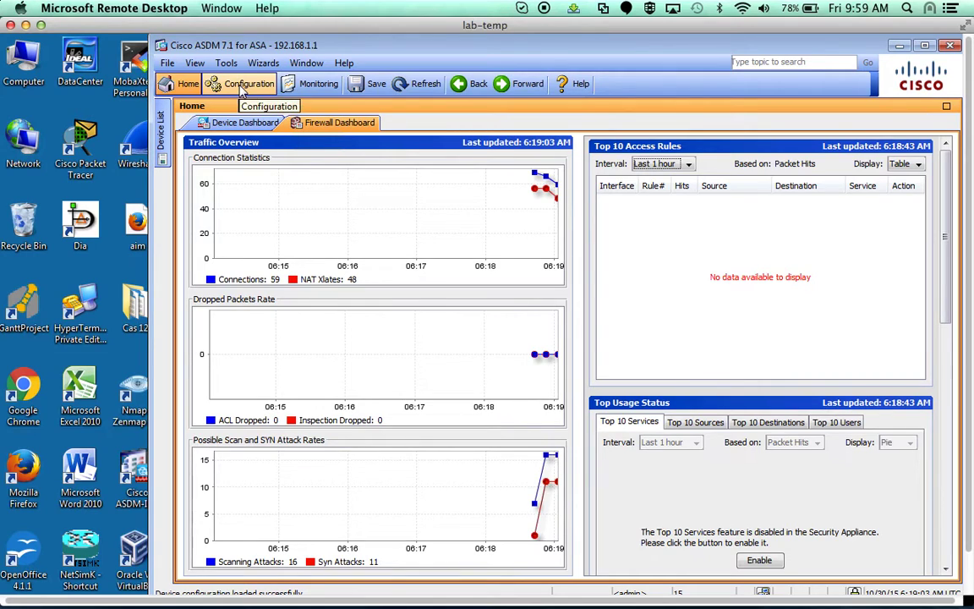
left_click(288, 77)
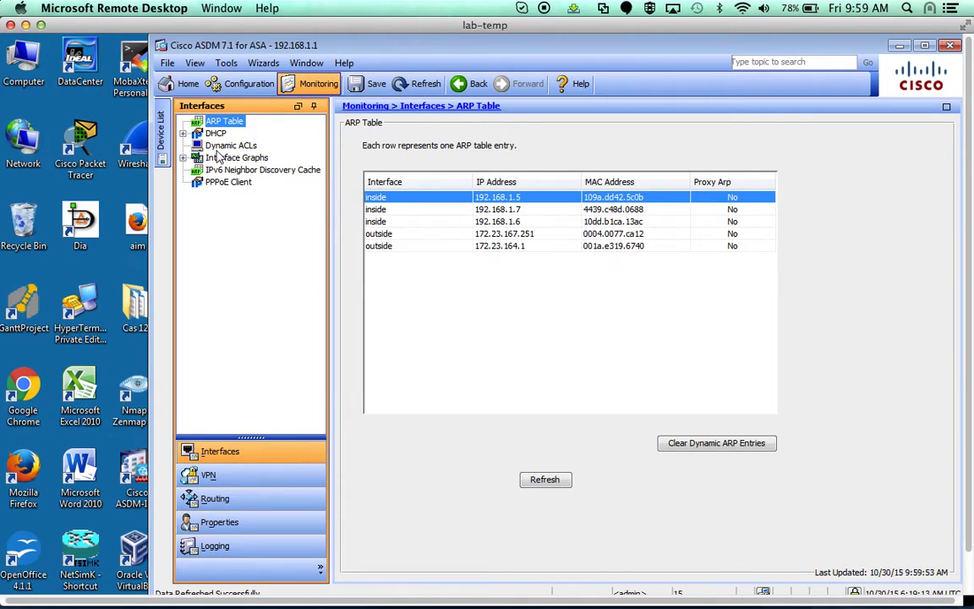
left_click(183, 134)
left_click(215, 135)
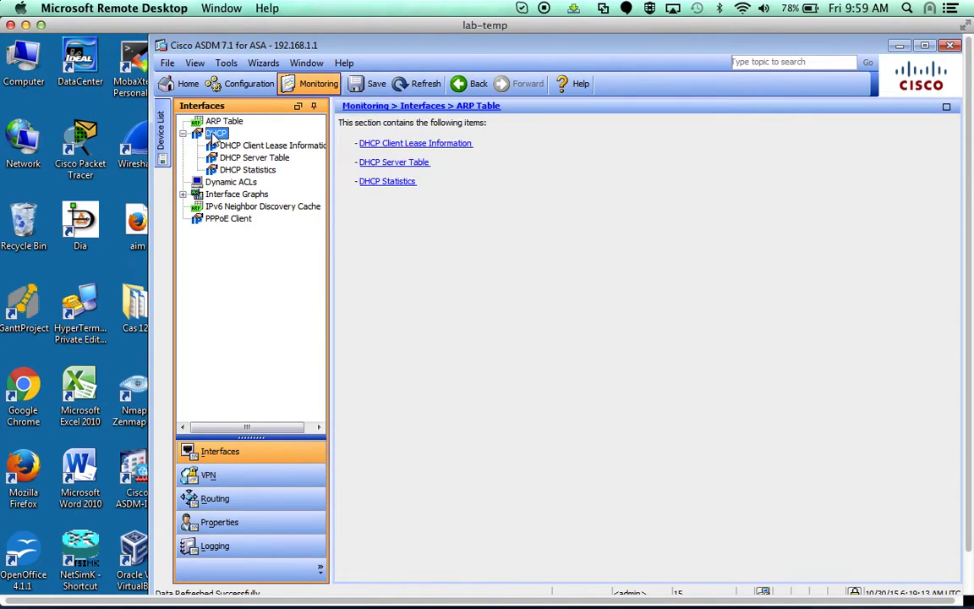
left_click(256, 148)
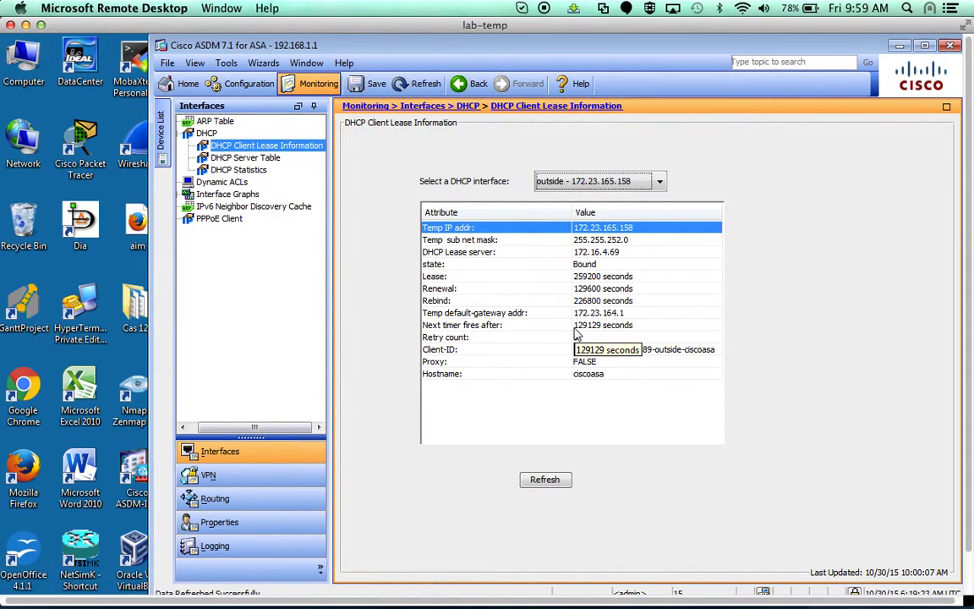
left_click(264, 160)
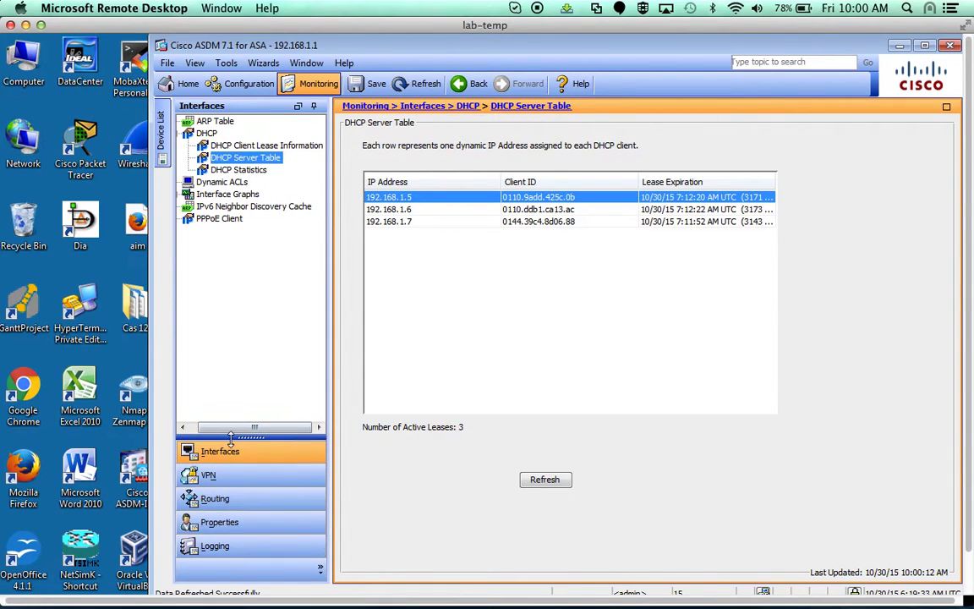
Review the Device Setup configuration pages for interfaces, static routes, and device name and password.
left_click(249, 85)
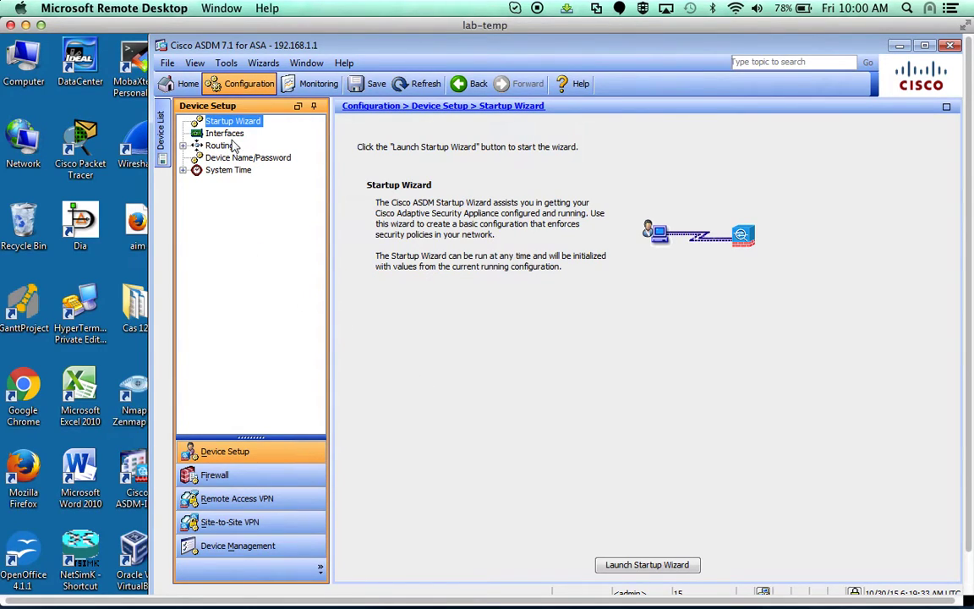
left_click(197, 132)
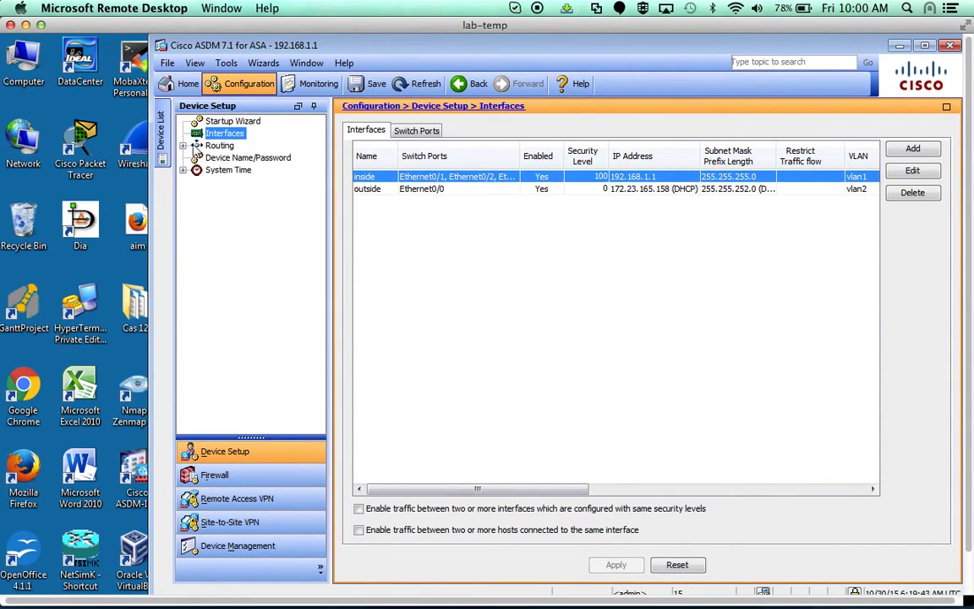
left_click(183, 146)
left_click(215, 157)
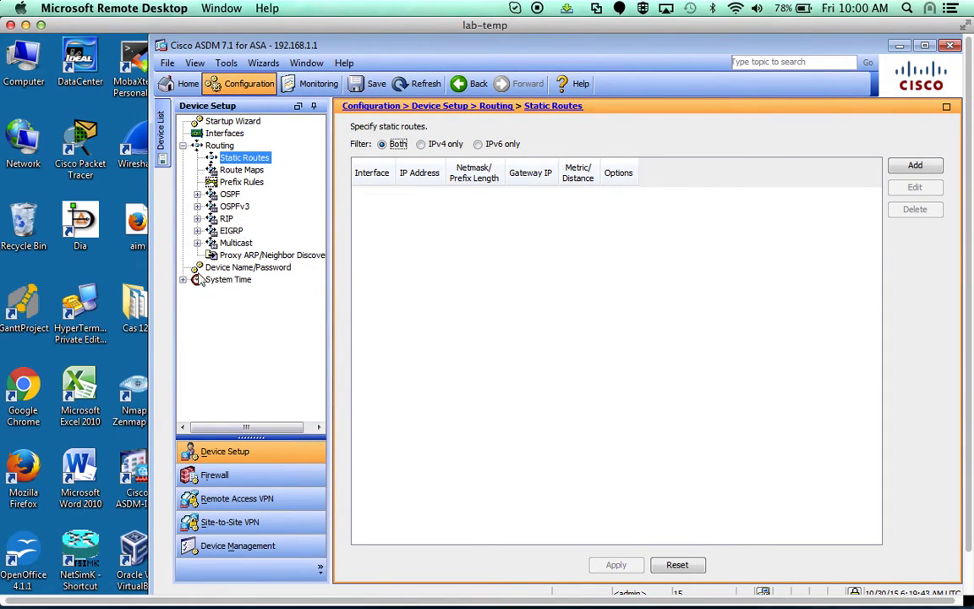
left_click(231, 269)
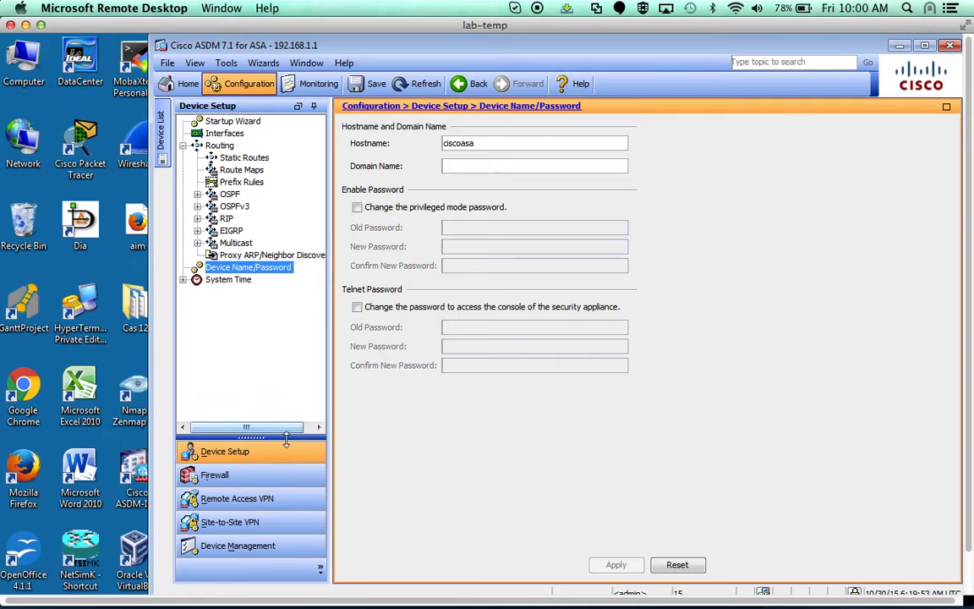
Review the firewall access rules and the DHCP Server settings under Device Management.
left_click(218, 474)
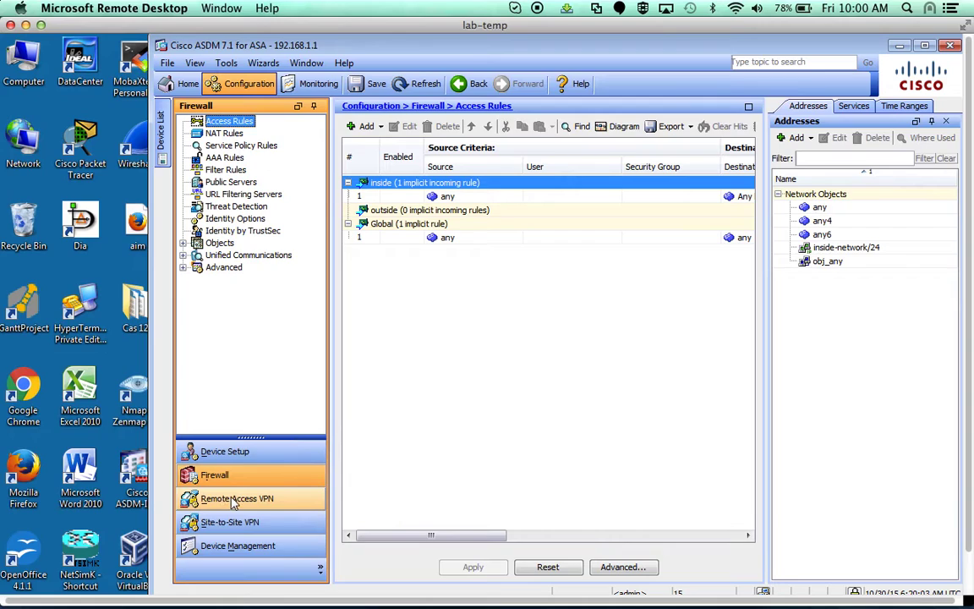
left_click(229, 546)
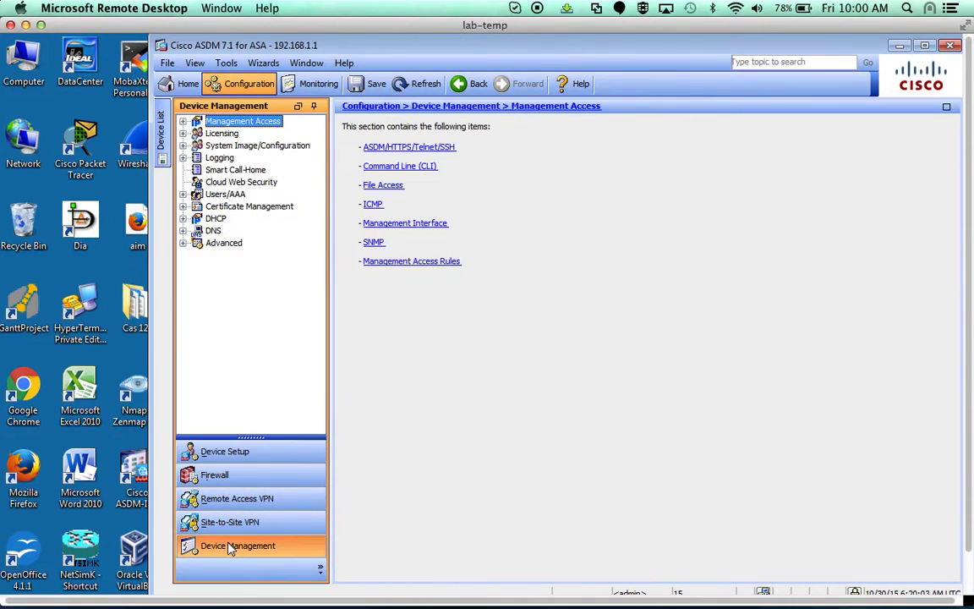
left_click(184, 219)
left_click(237, 245)
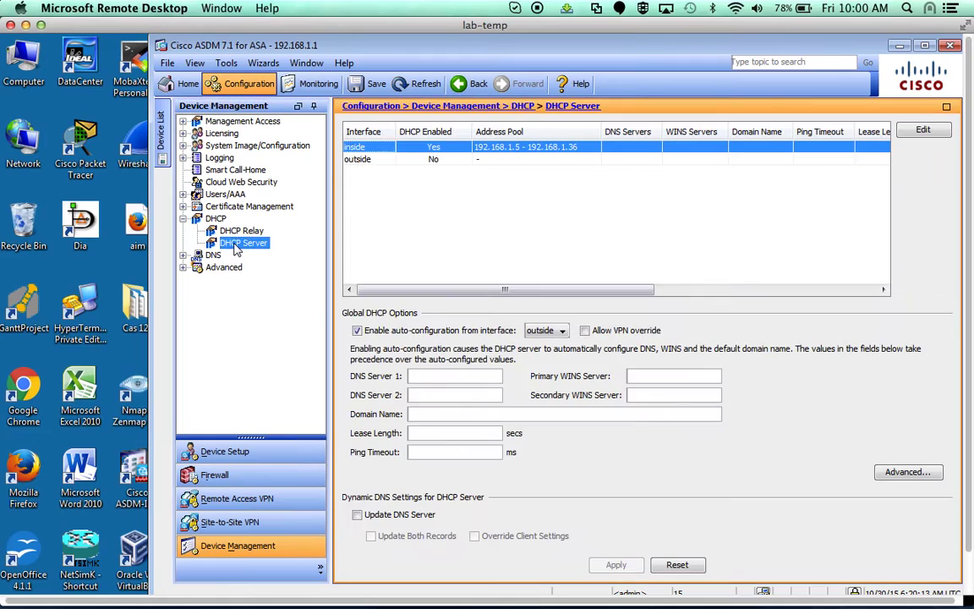
Review the DHCP Relay settings and the DNS entries under Device Management.
left_click(241, 232)
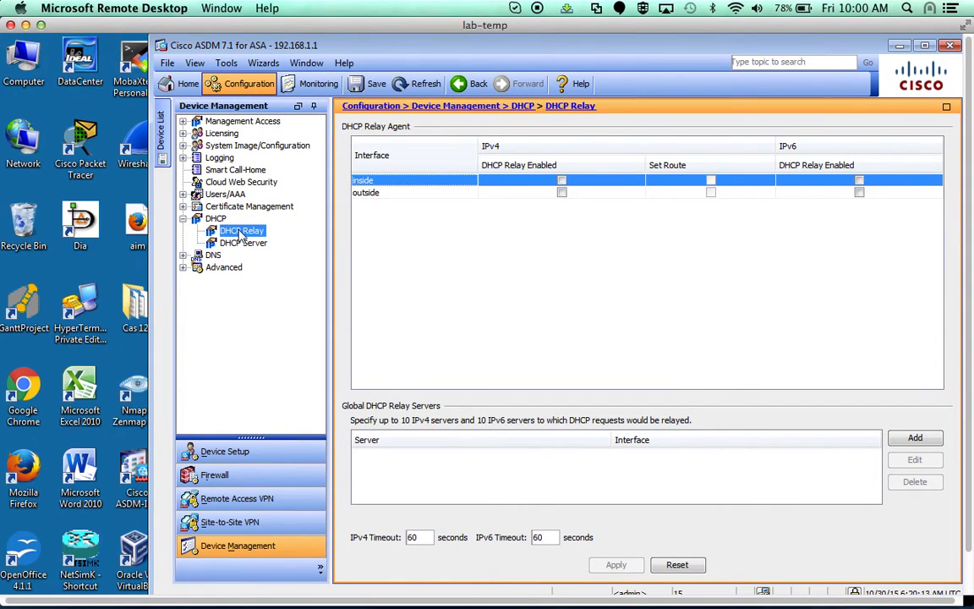
left_click(183, 255)
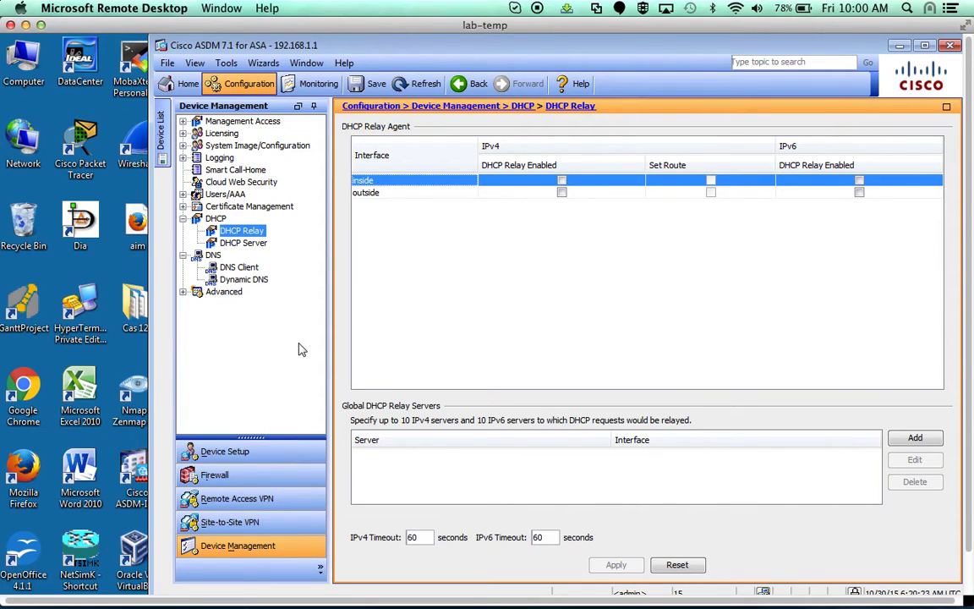
Launch the Startup Wizard from Device Setup and choose to modify the existing configuration.
left_click(226, 454)
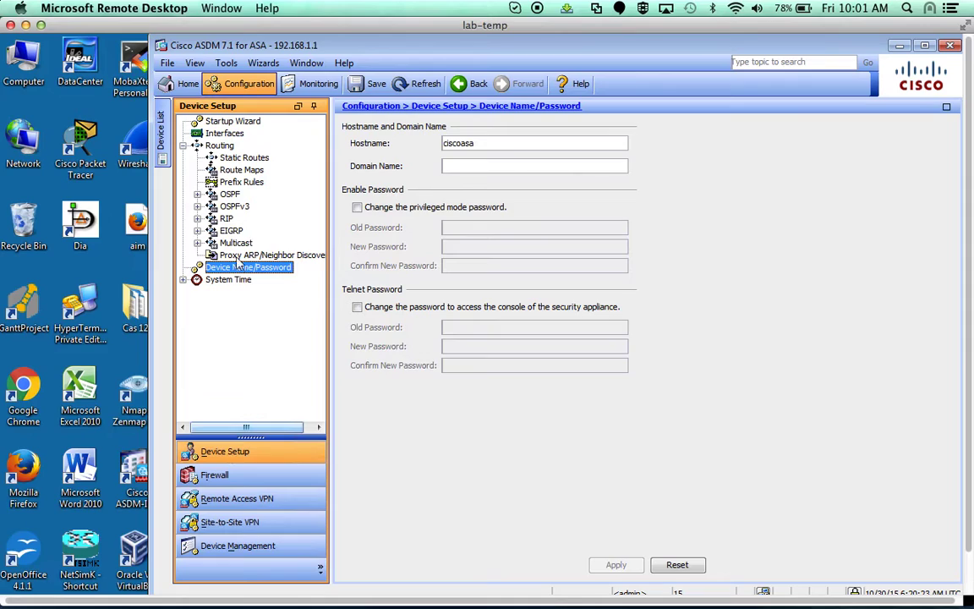
left_click(246, 122)
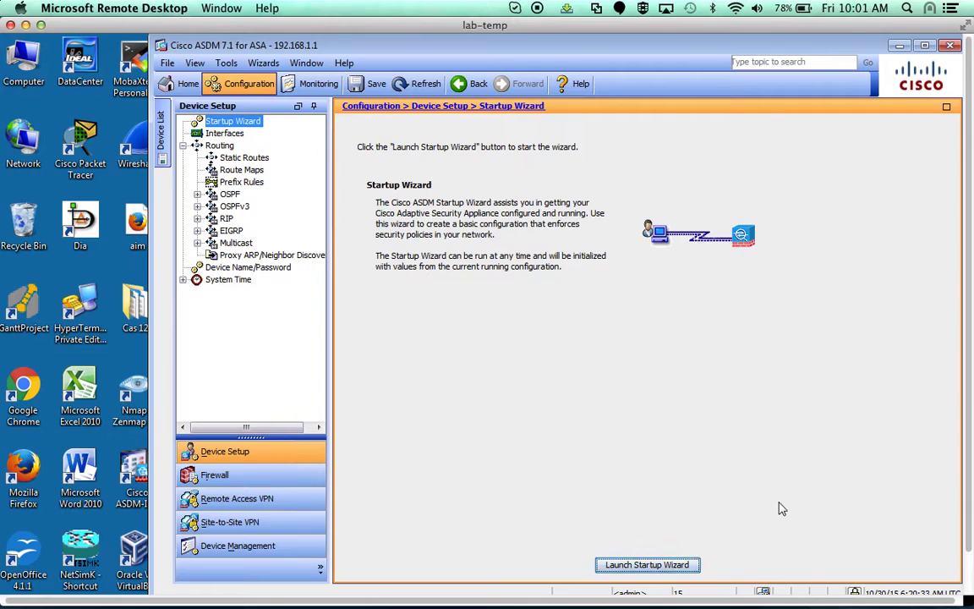
left_click(641, 565)
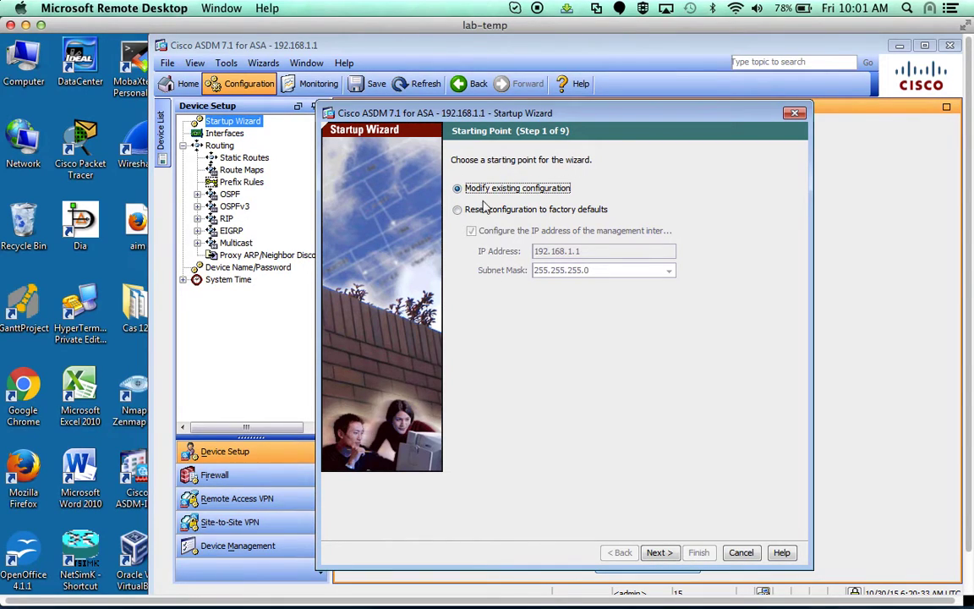
left_click(658, 554)
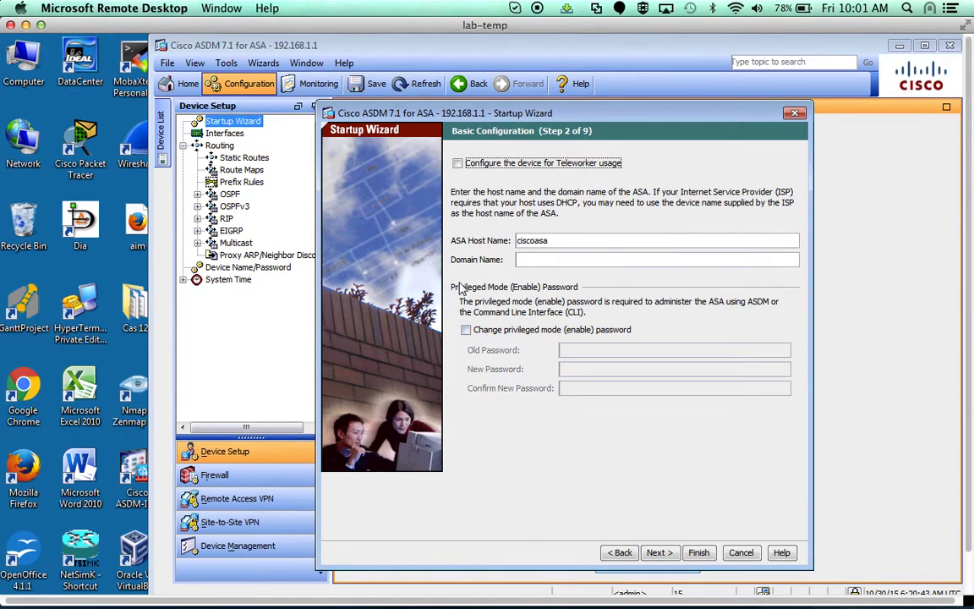
Turn on the privileged mode password change, leave the old password blank, and enter and confirm the new enable password.
left_click(490, 330)
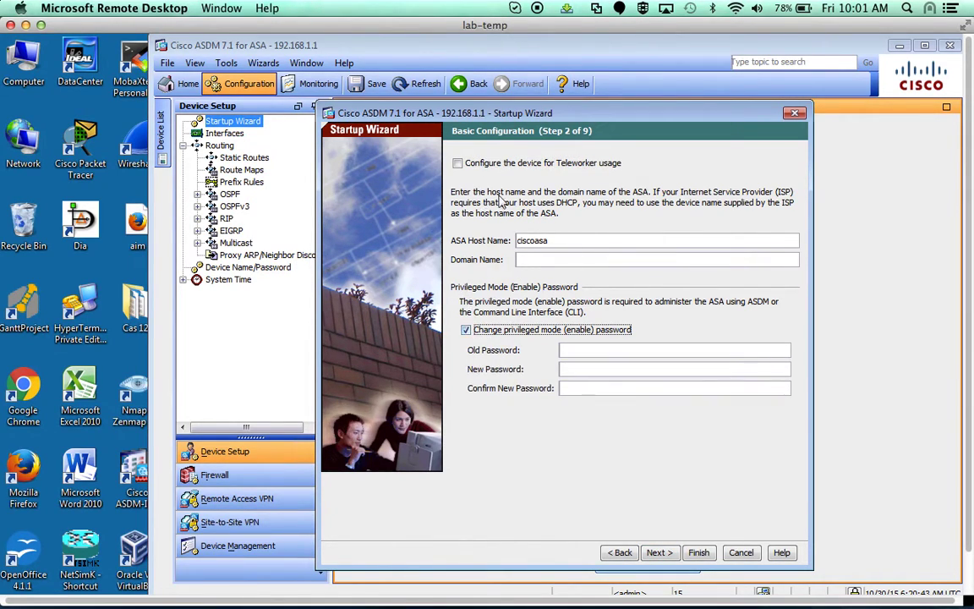
left_click_drag(566, 240, 506, 240)
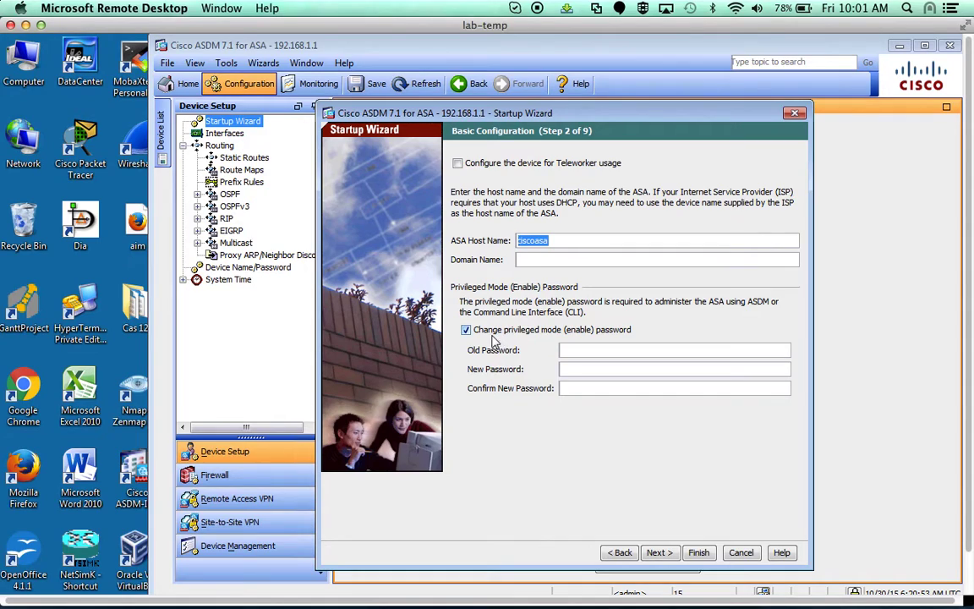
left_click(573, 352)
left_click(661, 553)
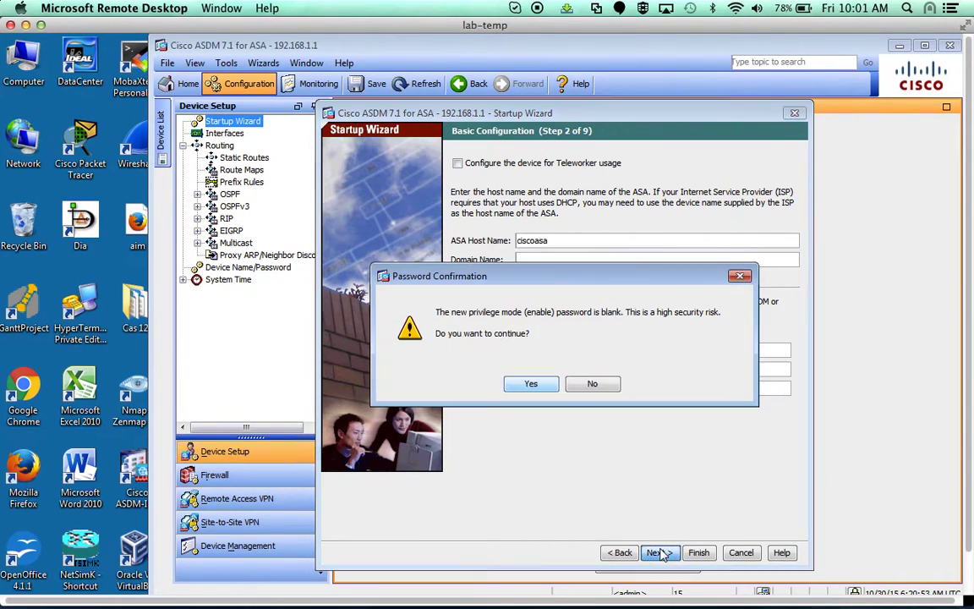
left_click(591, 385)
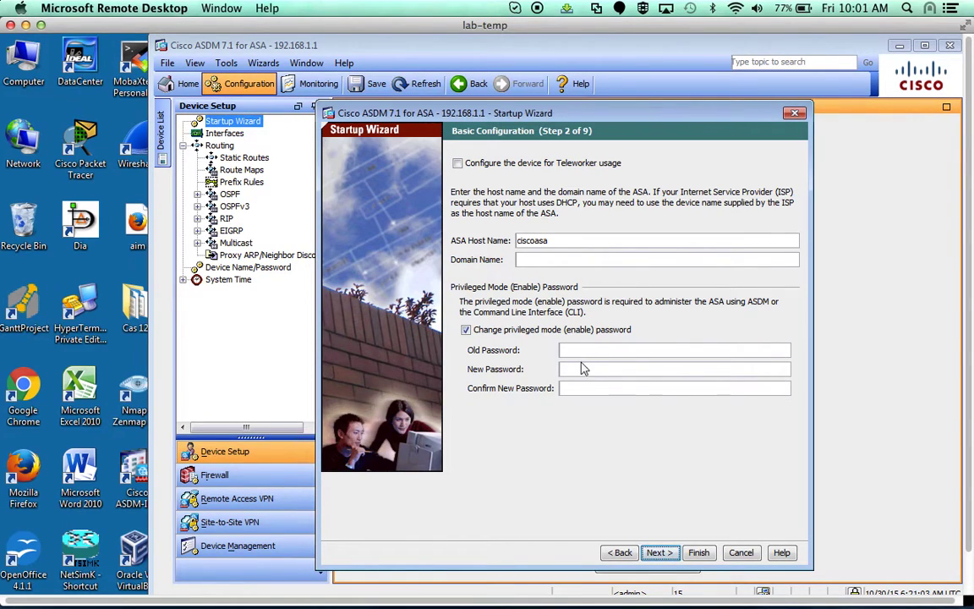
left_click(582, 367)
Try to set the ASA host name to rich.lab.
left_click_drag(562, 242, 486, 245)
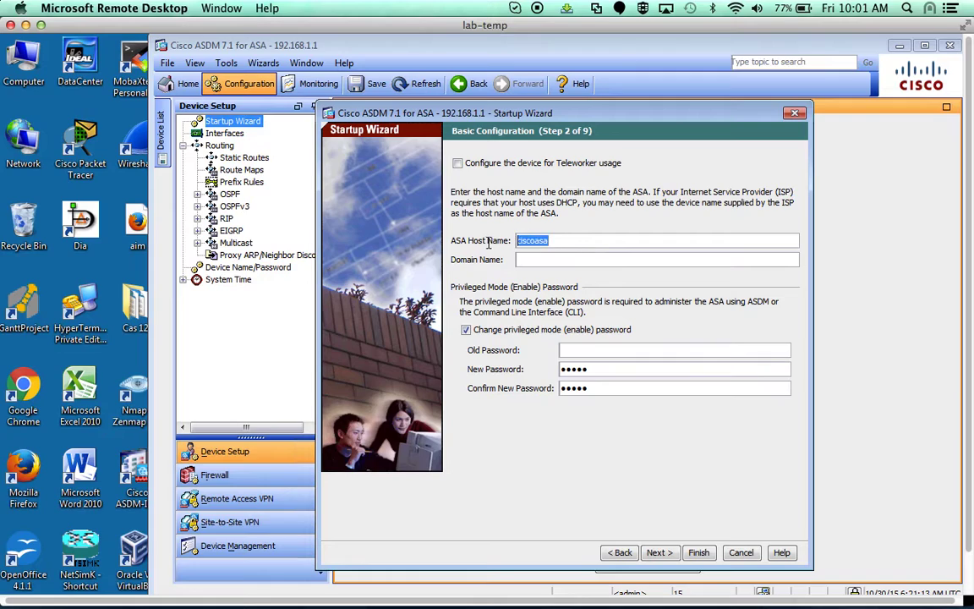
type("rich.lab")
left_click(659, 554)
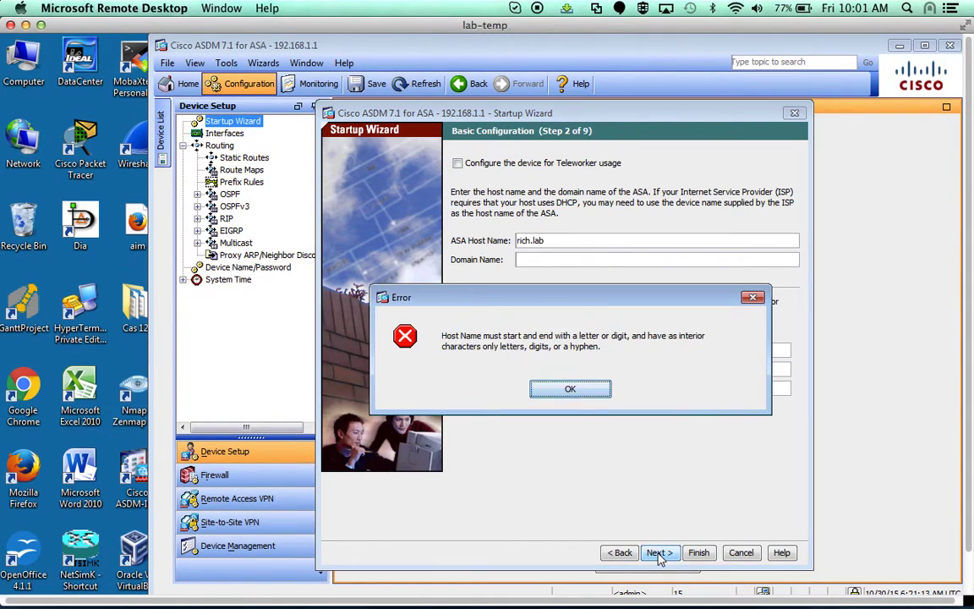
left_click(570, 391)
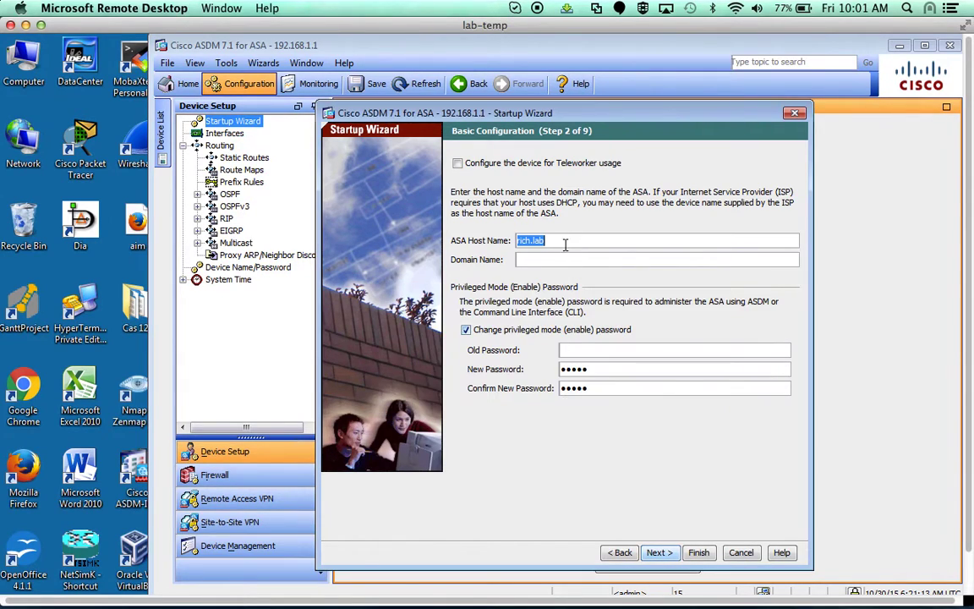
Set the ASA host name to asa and the domain name to rich.lab, and continue to interface selection.
left_click(567, 240)
key("BackSpace")
key("BackSpace")
key("BackSpace")
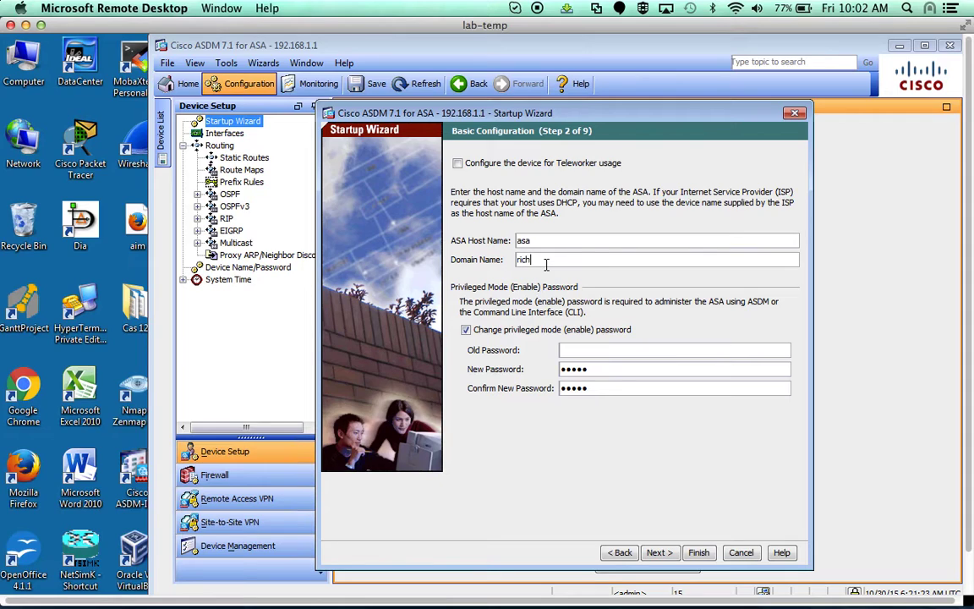
left_click(661, 554)
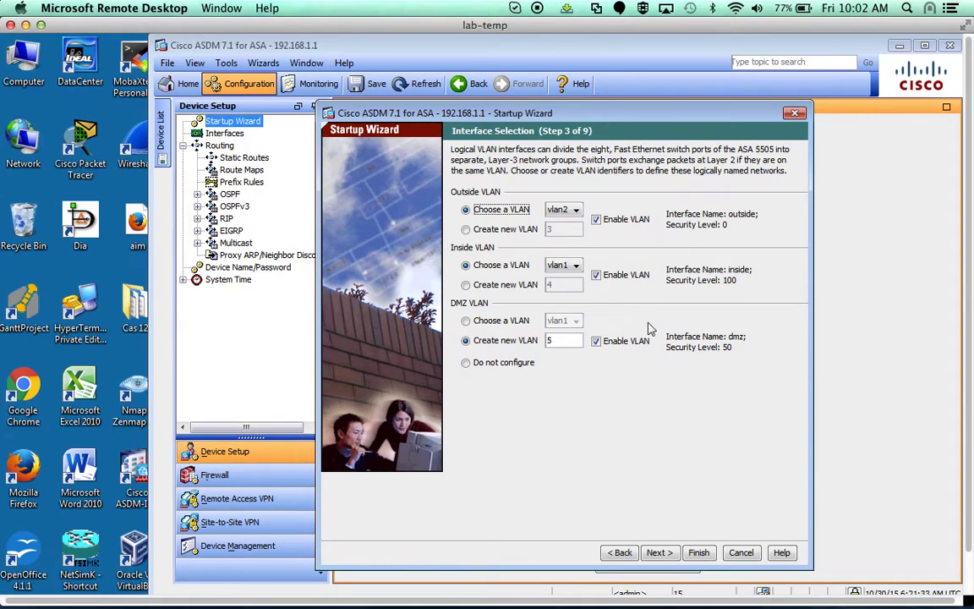
Leave the DMZ VLAN unconfigured and accept the existing switch port allocation for the outside and inside VLANs.
left_click(466, 363)
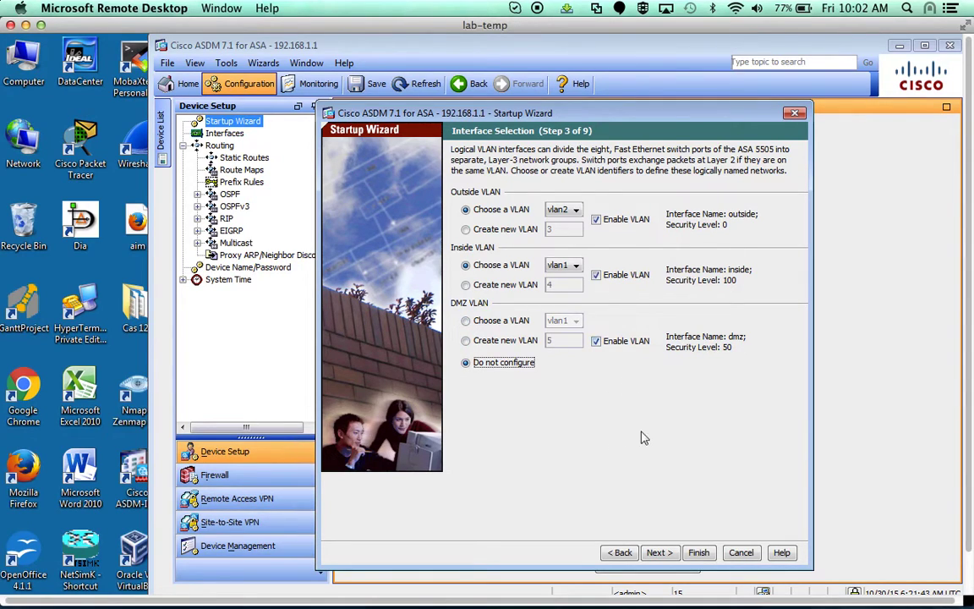
left_click(660, 553)
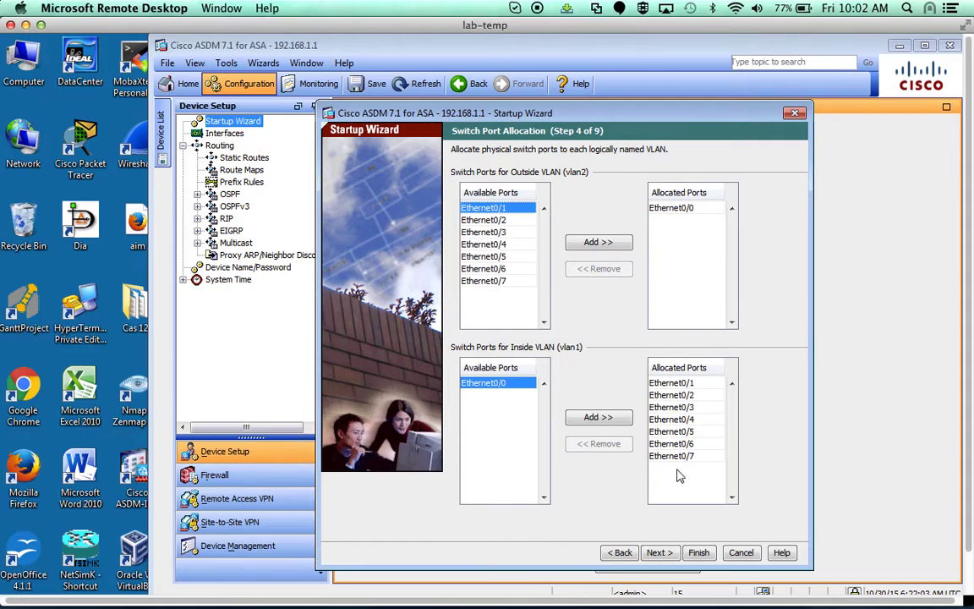
left_click(661, 554)
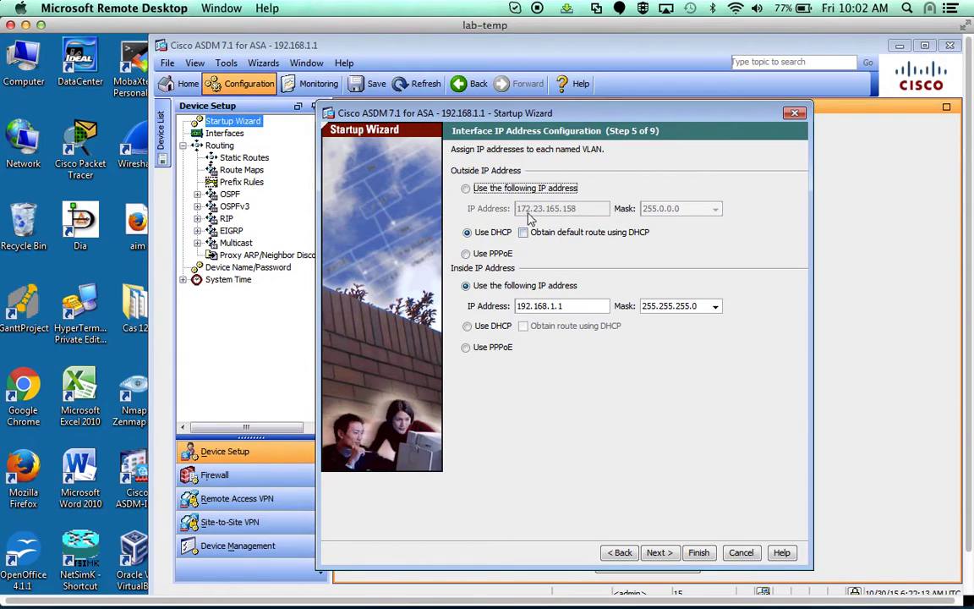
Assign the outside interface the static IP address 12.13.14.1 with mask 255.255.255.192.
left_click(467, 190)
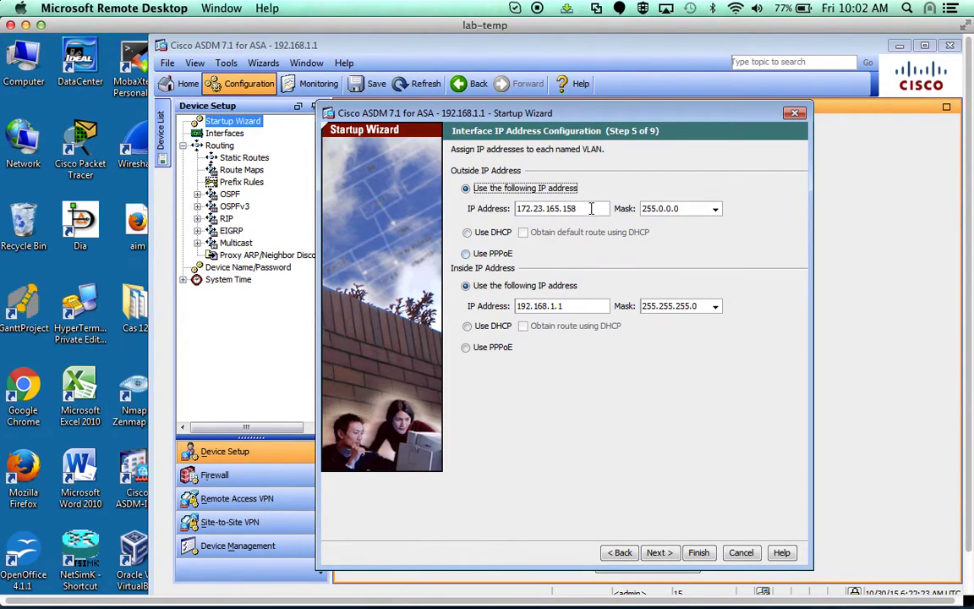
left_click(592, 208)
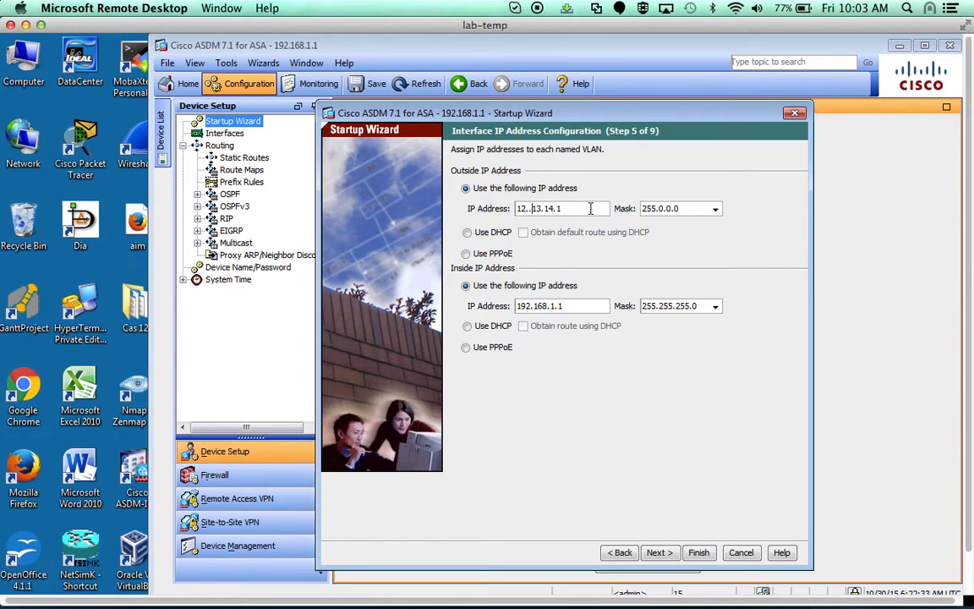
key("BackSpace")
left_click(715, 208)
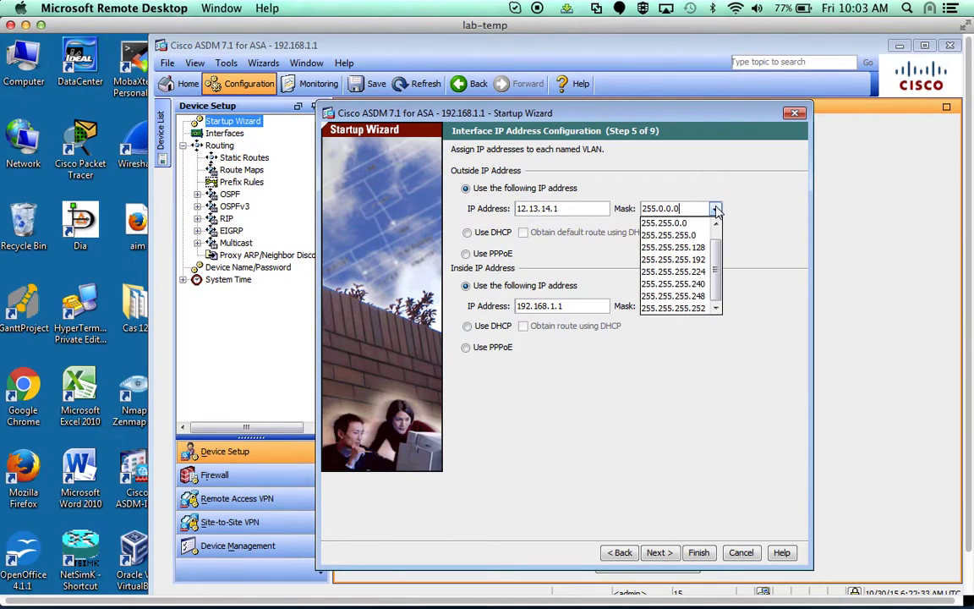
left_click(701, 260)
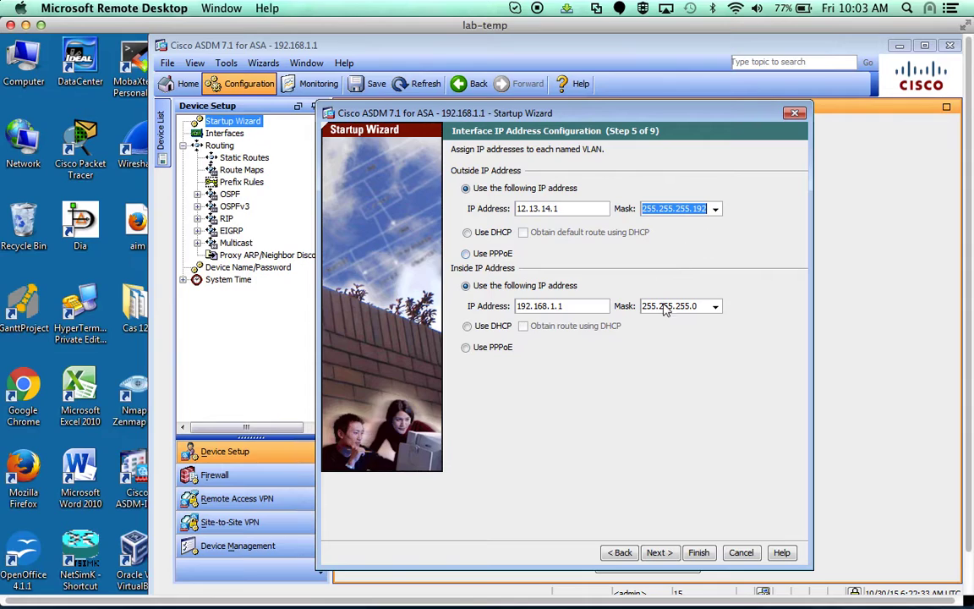
left_click(659, 553)
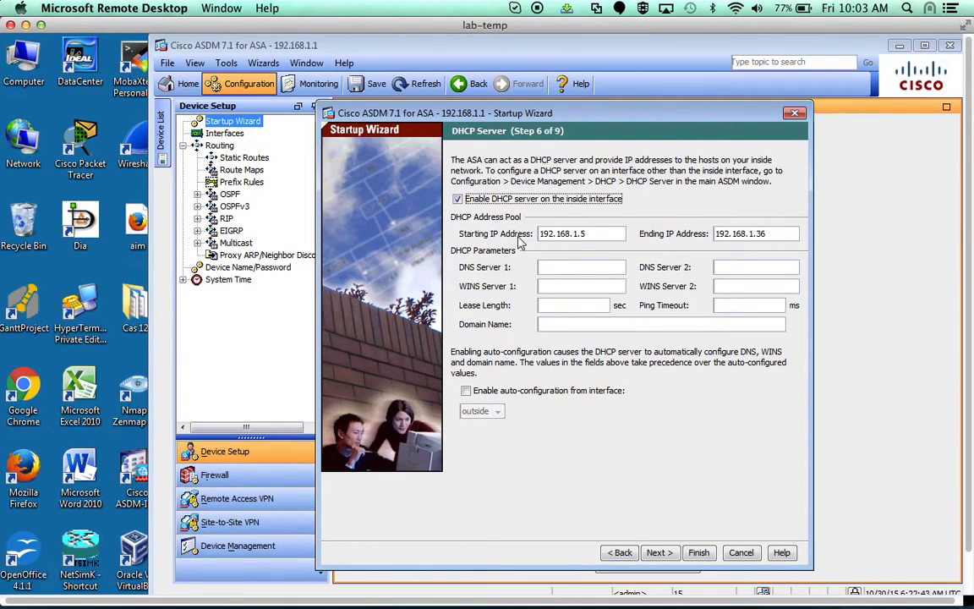
Disable the DHCP server on the inside interface and use Port Address Translation with the outside interface's IP address.
left_click(458, 199)
left_click(655, 552)
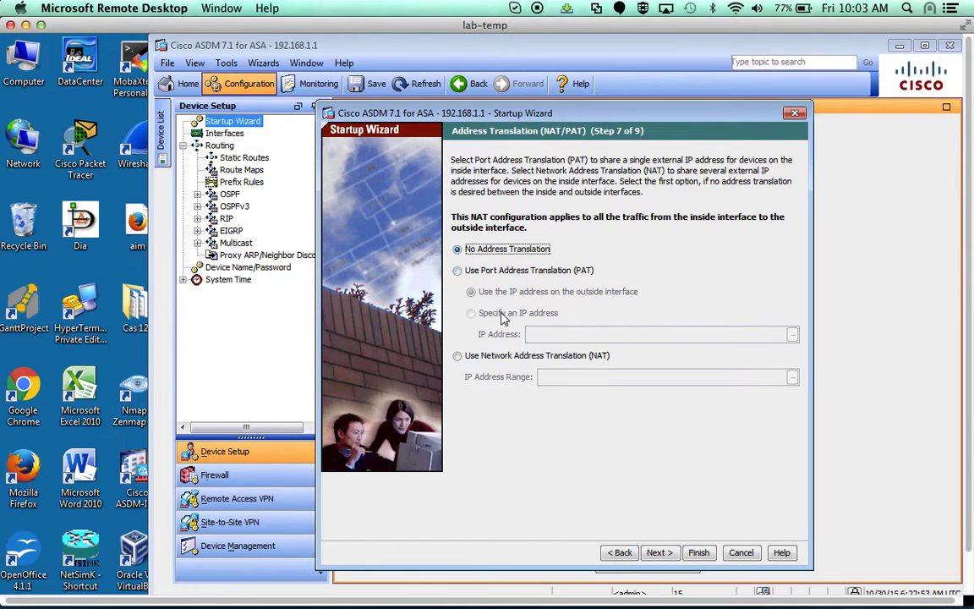
left_click(457, 271)
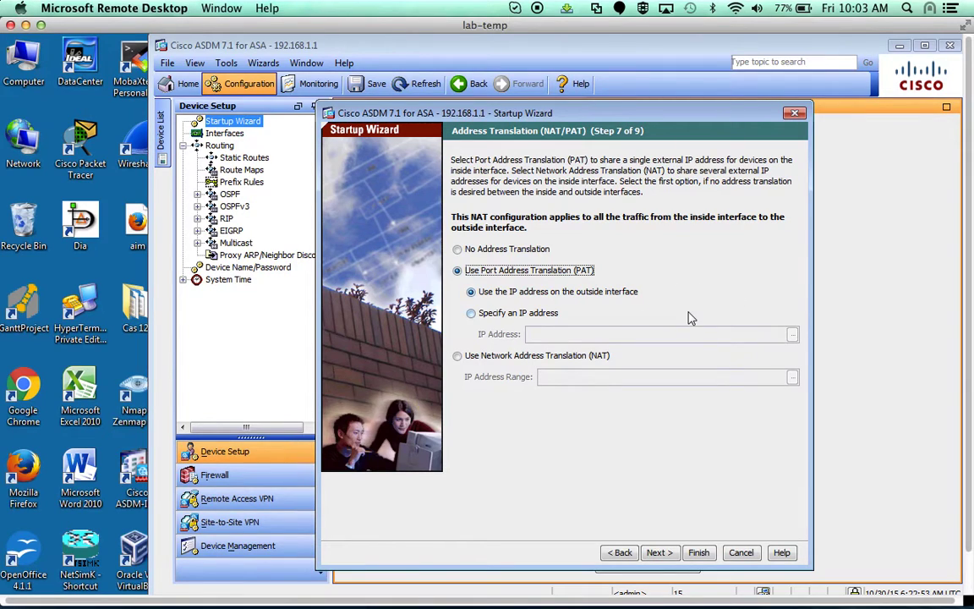
left_click(660, 553)
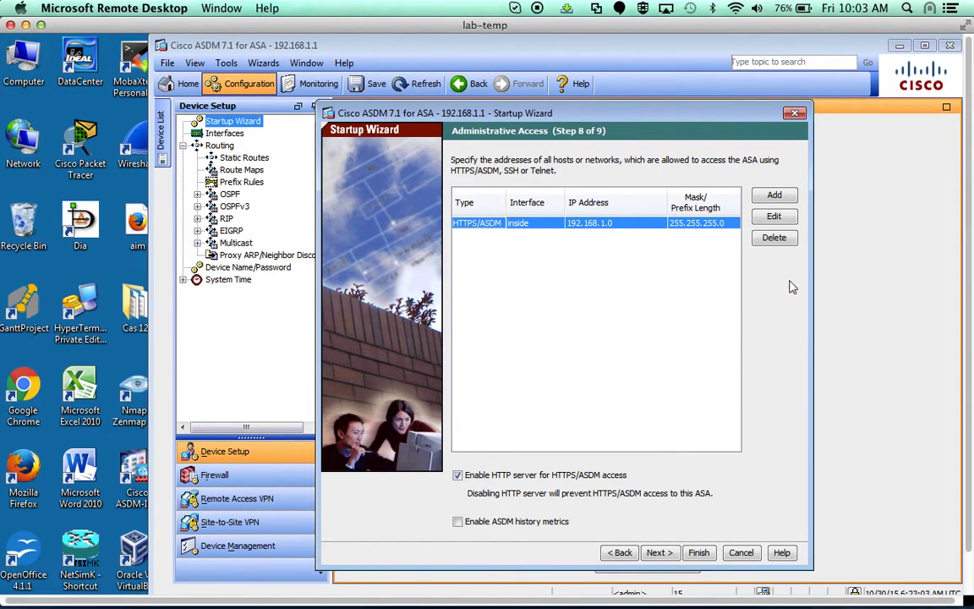
Add an HTTPS/ASDM administrative access entry on the inside interface for 10.1.1.0 with mask 255.255.255.0 and continue to the summary.
left_click(773, 197)
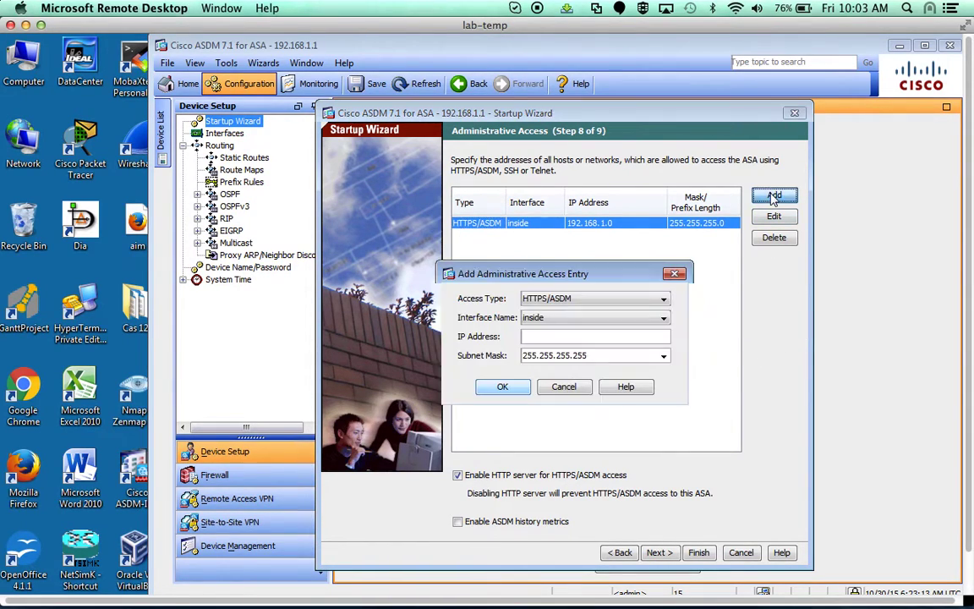
left_click(551, 340)
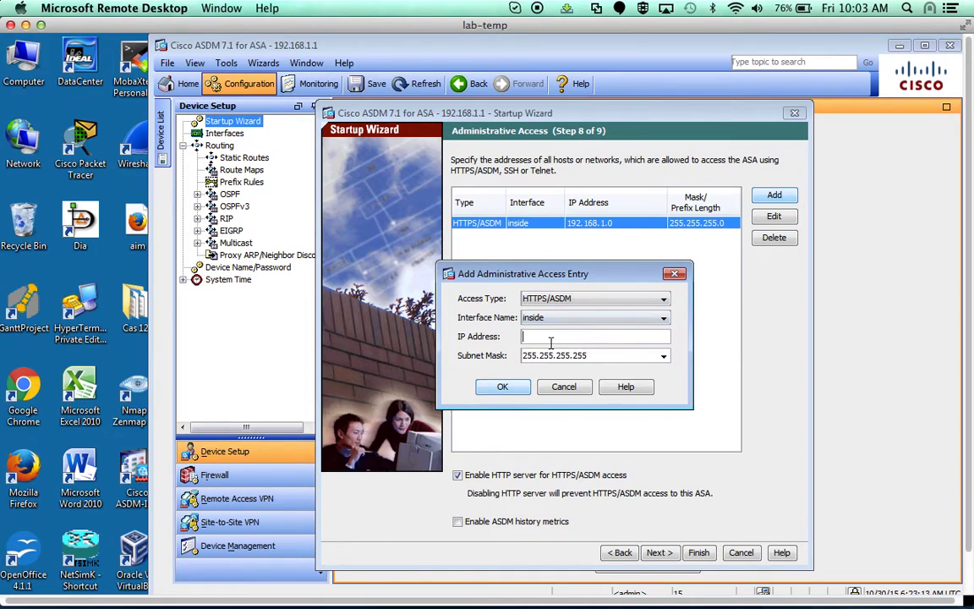
type("10.1.1.0")
left_click(664, 356)
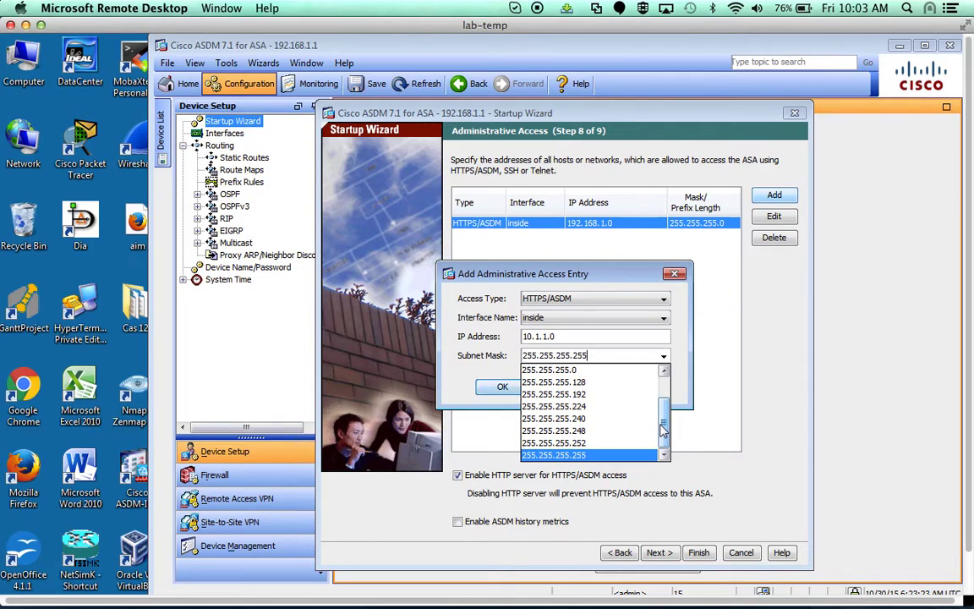
left_click(558, 373)
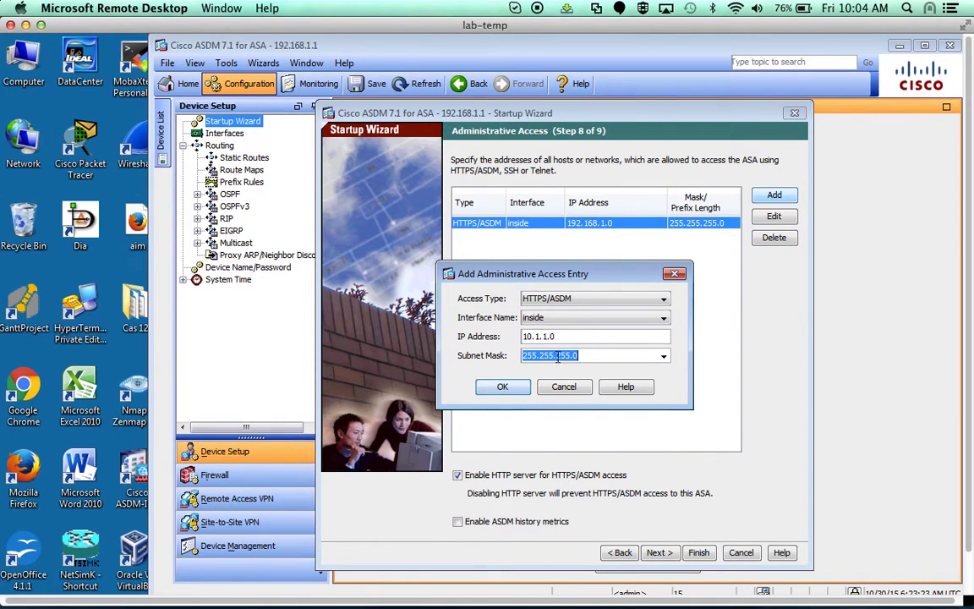
left_click(503, 387)
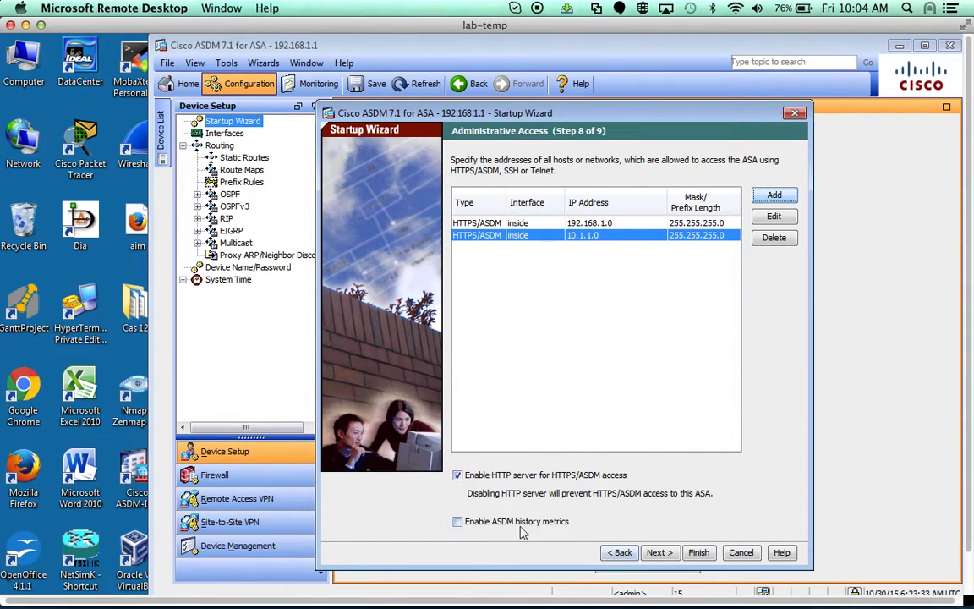
left_click(657, 552)
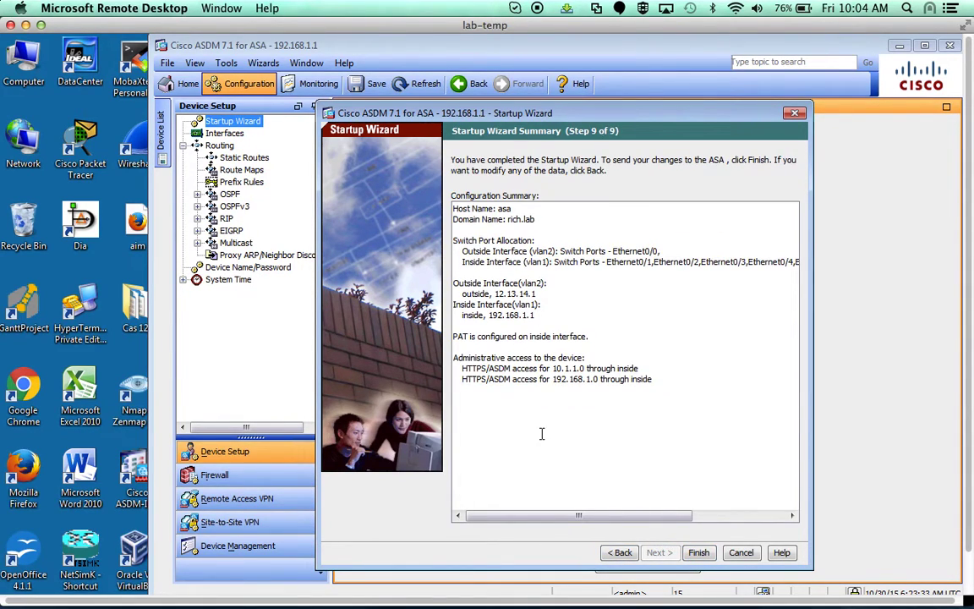
Send the wizard configuration to the ASA and log back in to 192.168.1.1 with a blank username and the enable password.
left_click(699, 554)
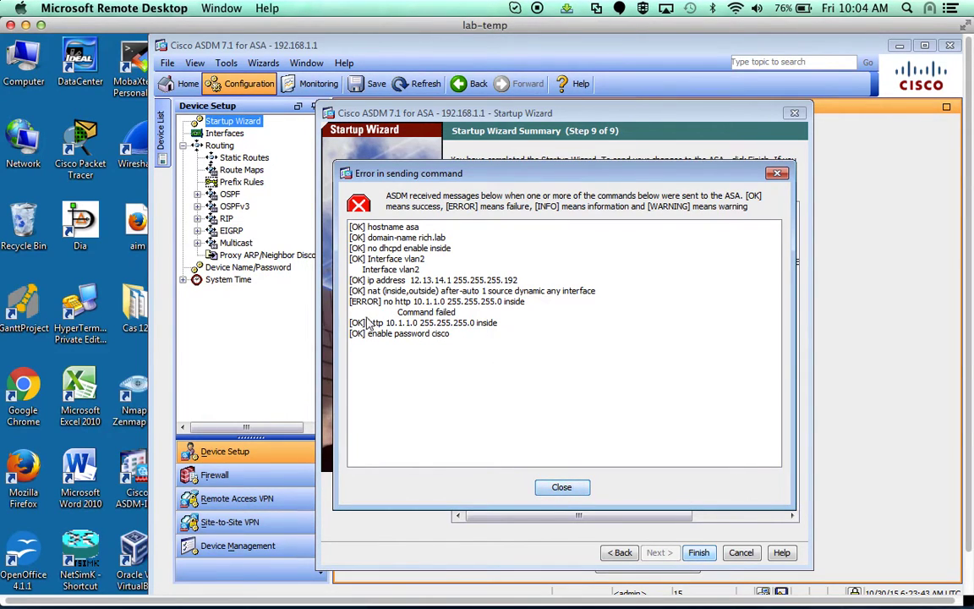
left_click(561, 487)
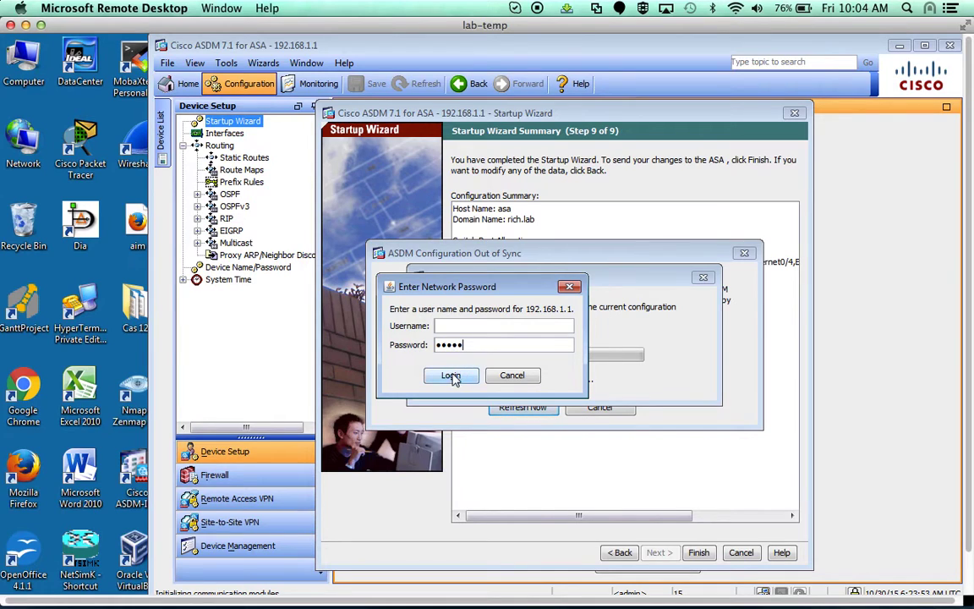
left_click(452, 376)
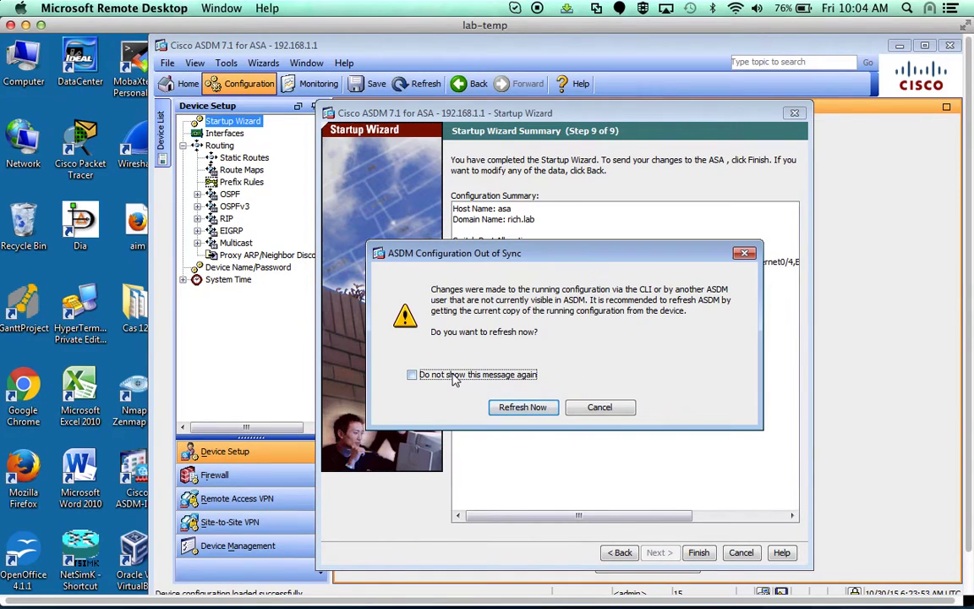
Refresh ASDM with the device's current running configuration and exit the Startup Wizard without sending its settings again.
left_click(522, 407)
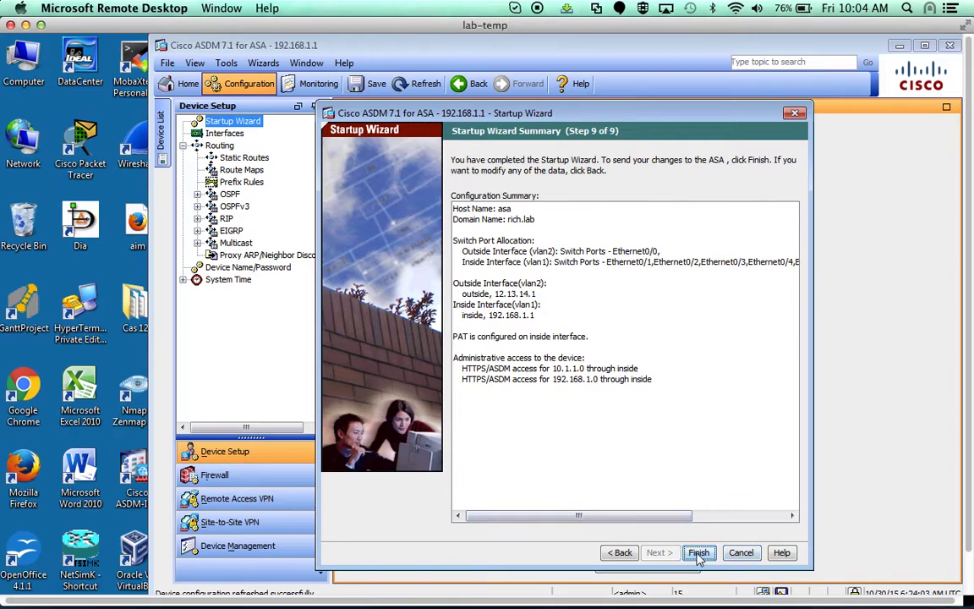
left_click(741, 553)
left_click(530, 377)
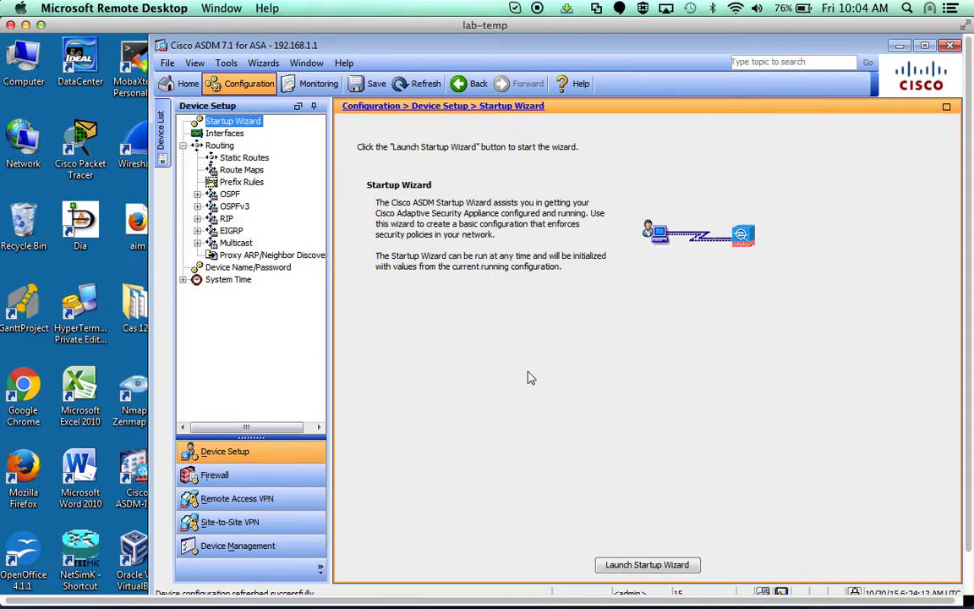
Review the configured interfaces, then examine the monitored DHCP server lease table and DHCP statistics.
left_click(225, 135)
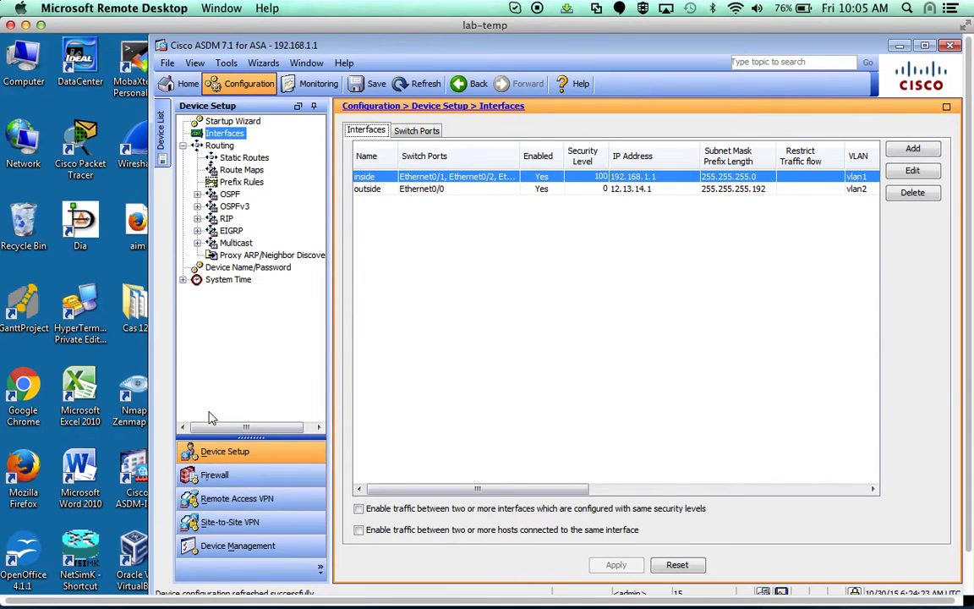
left_click(292, 83)
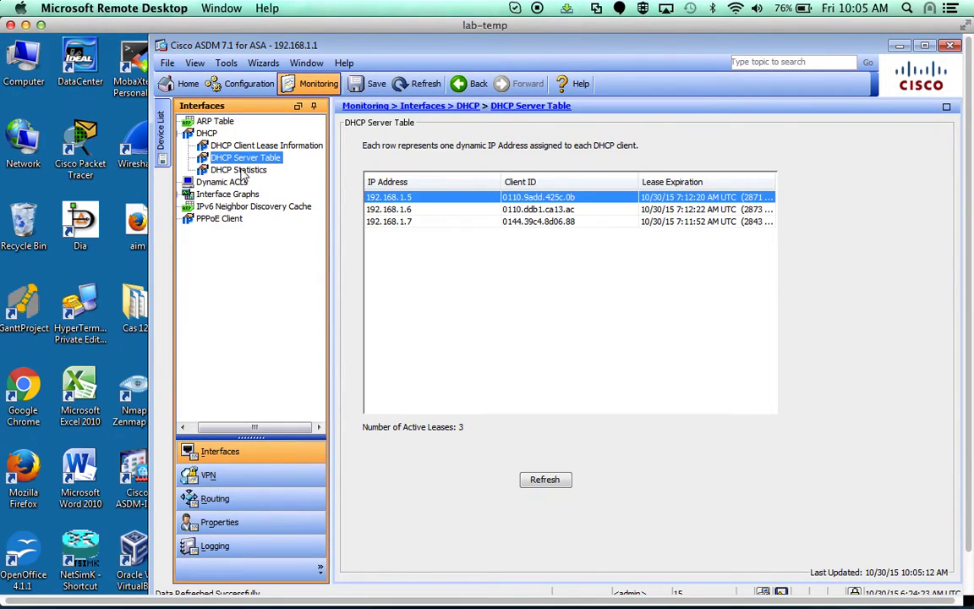
left_click(218, 143)
left_click(234, 158)
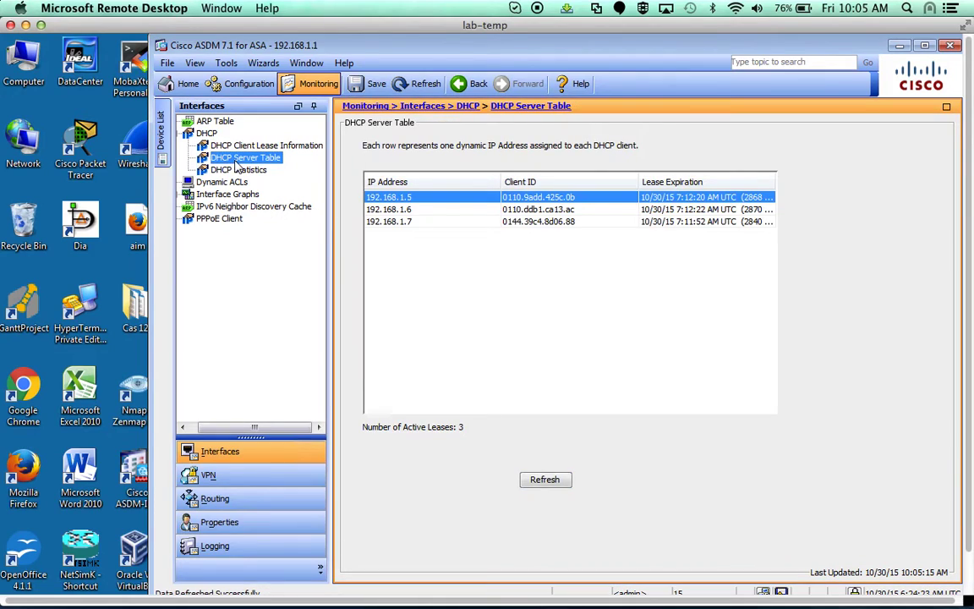
left_click(238, 169)
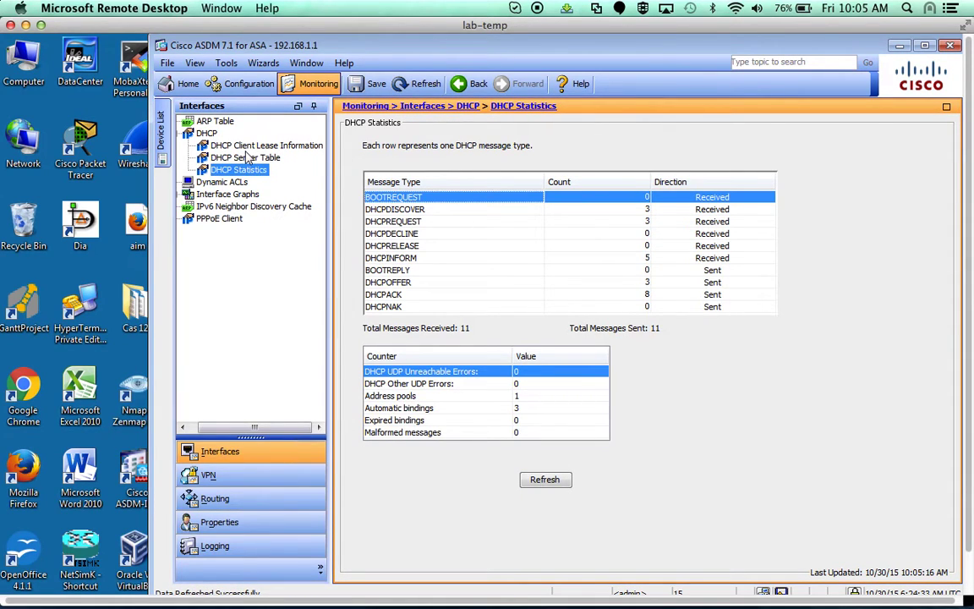
left_click(245, 145)
left_click(244, 158)
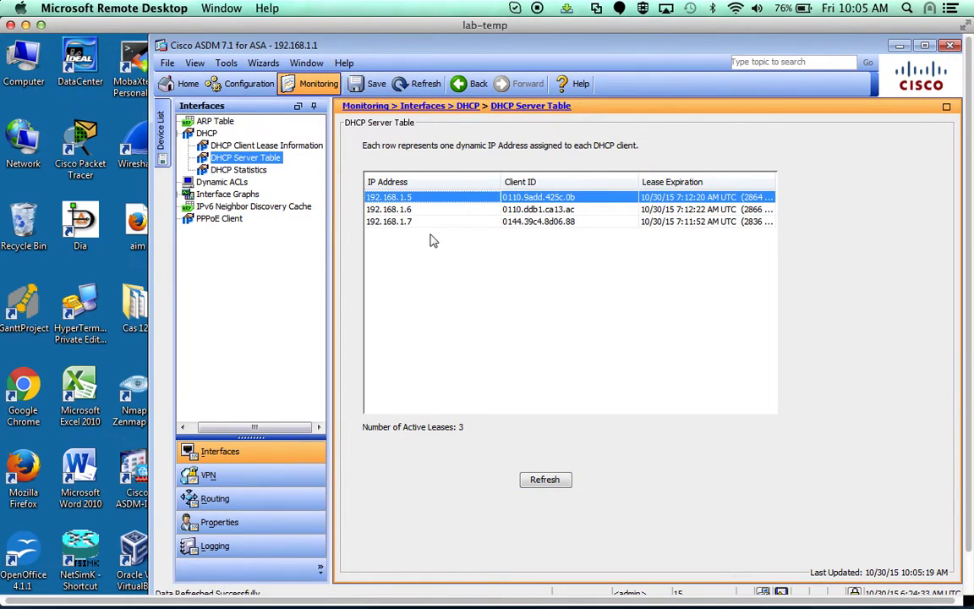
View the DHCP server configuration for the inside and outside interfaces under device management.
left_click(247, 83)
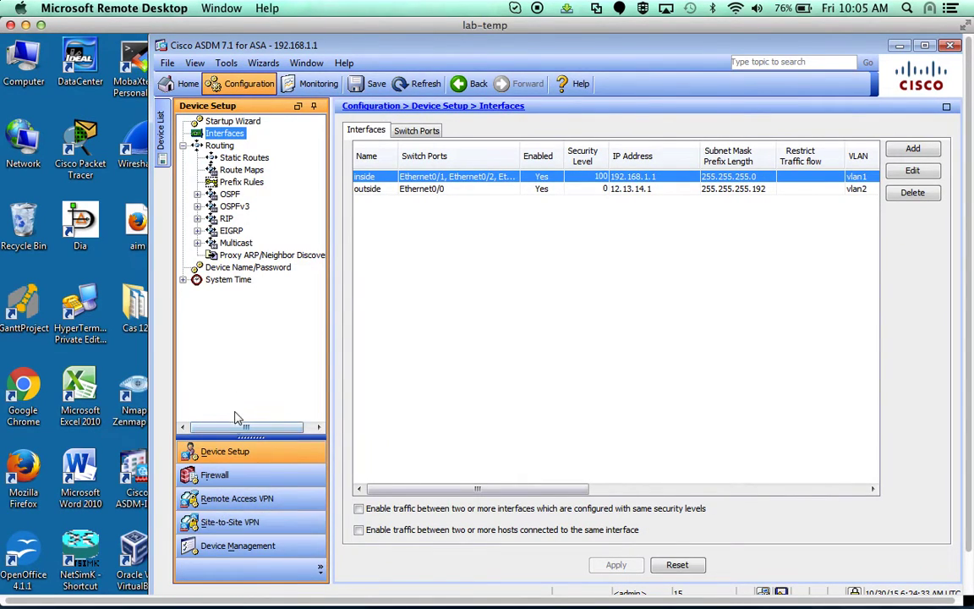
left_click(220, 545)
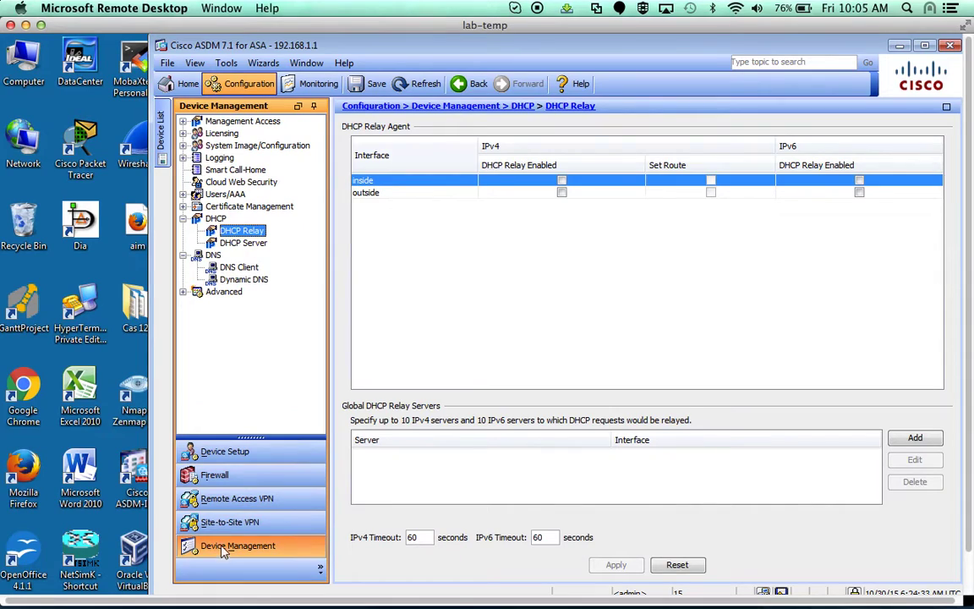
left_click(242, 243)
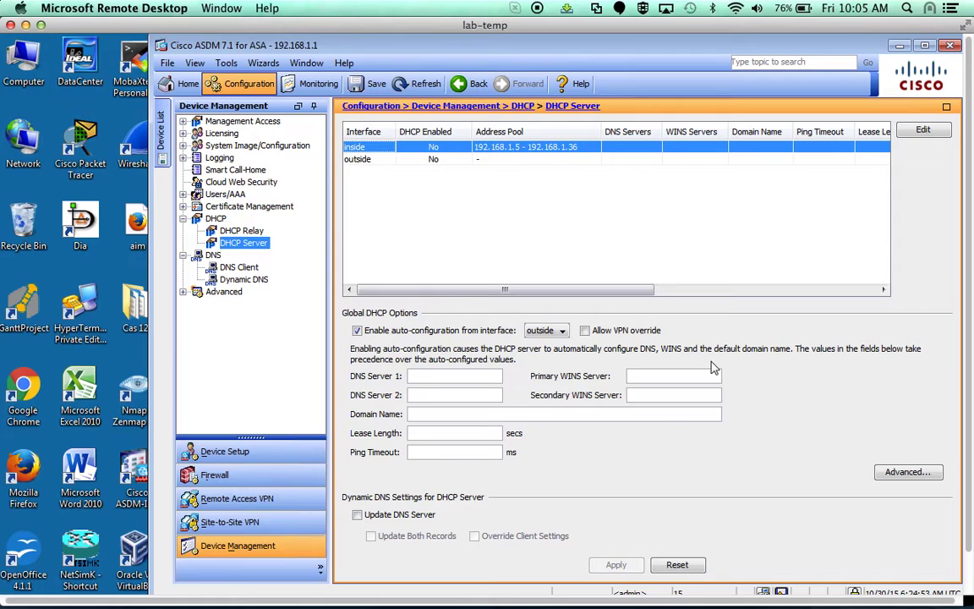
Look through the OSPF and EIGRP routing options in the device setup.
left_click(225, 453)
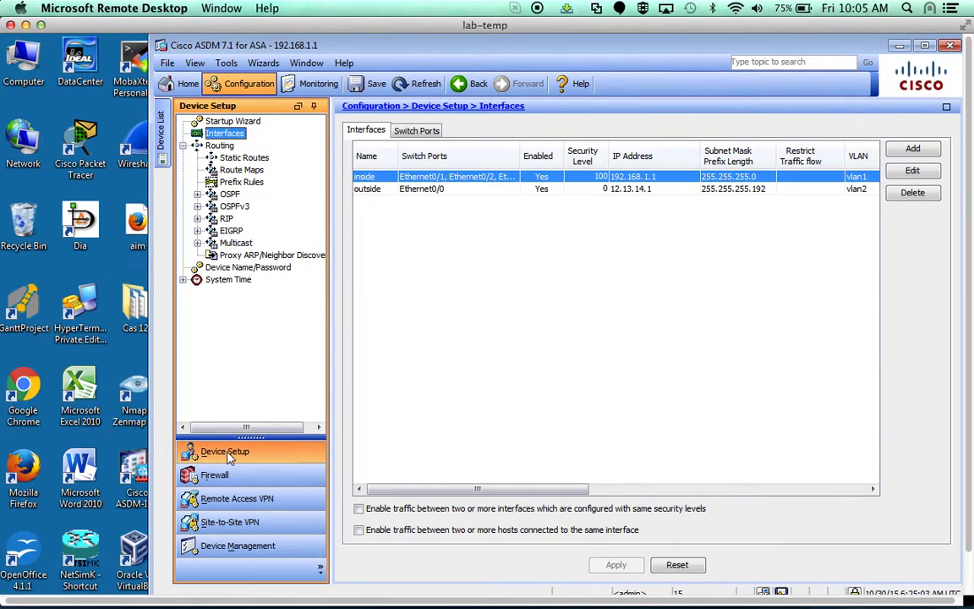
left_click(203, 195)
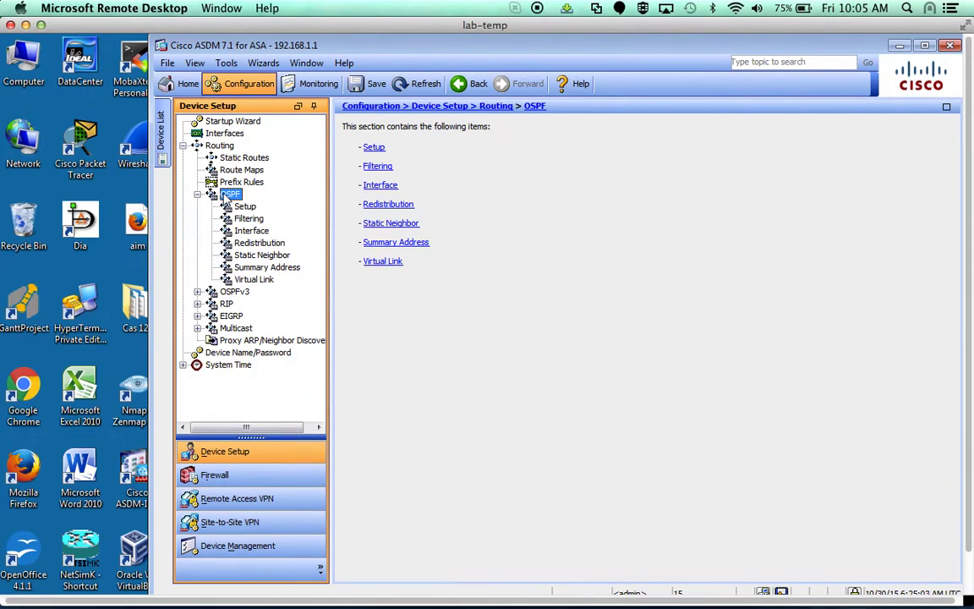
left_click(198, 195)
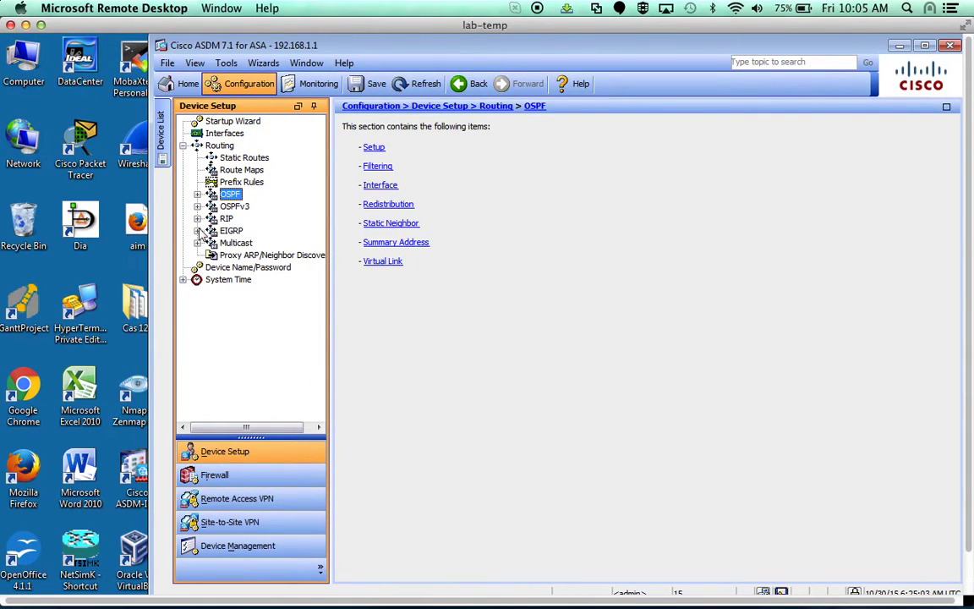
left_click(198, 231)
left_click(198, 231)
Add an IPv4 static route on the inside interface to network 10.1.1.0 through gateway 192.168.243.101 with metric 1, and apply it.
left_click(244, 159)
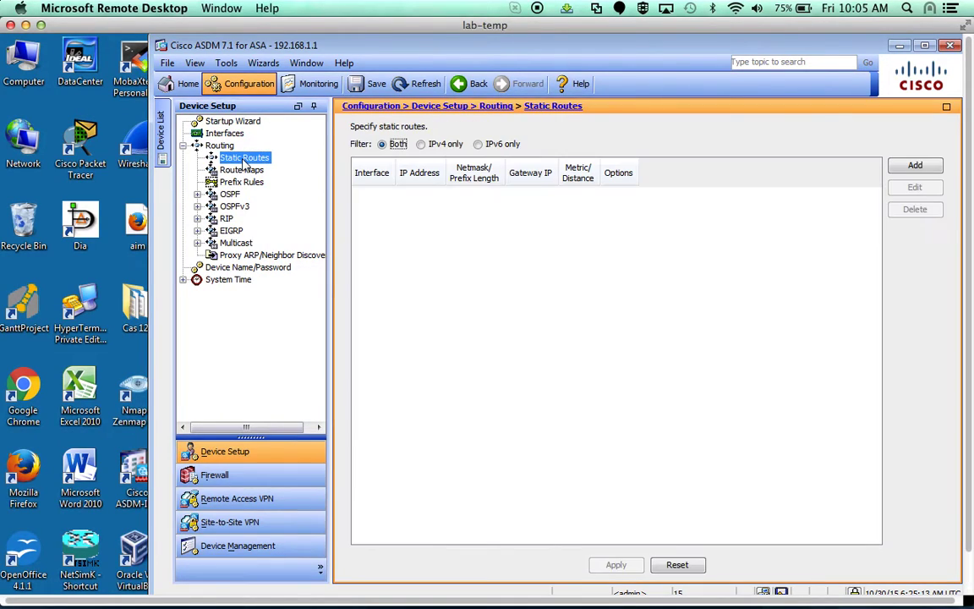
left_click(913, 167)
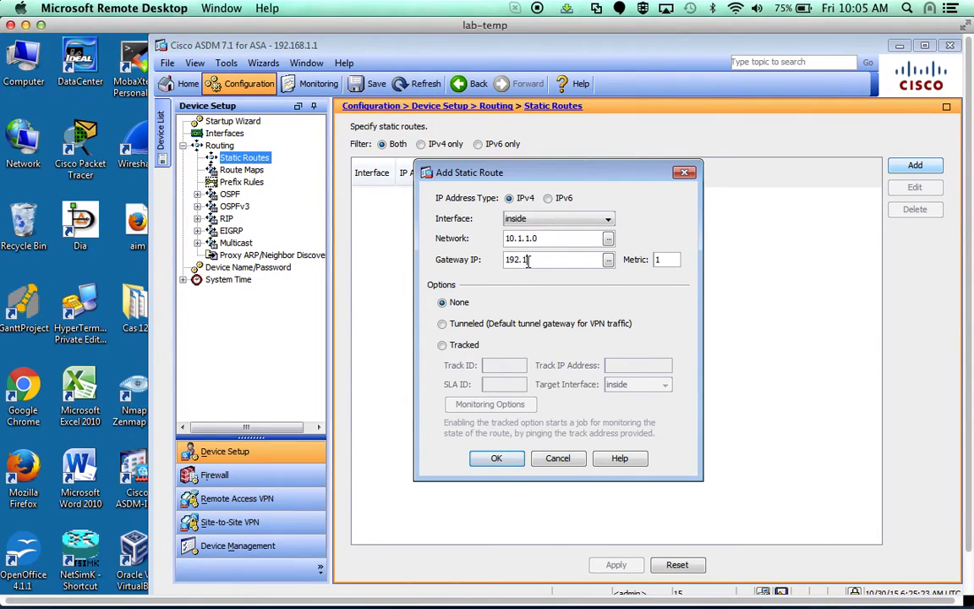
type("43.101")
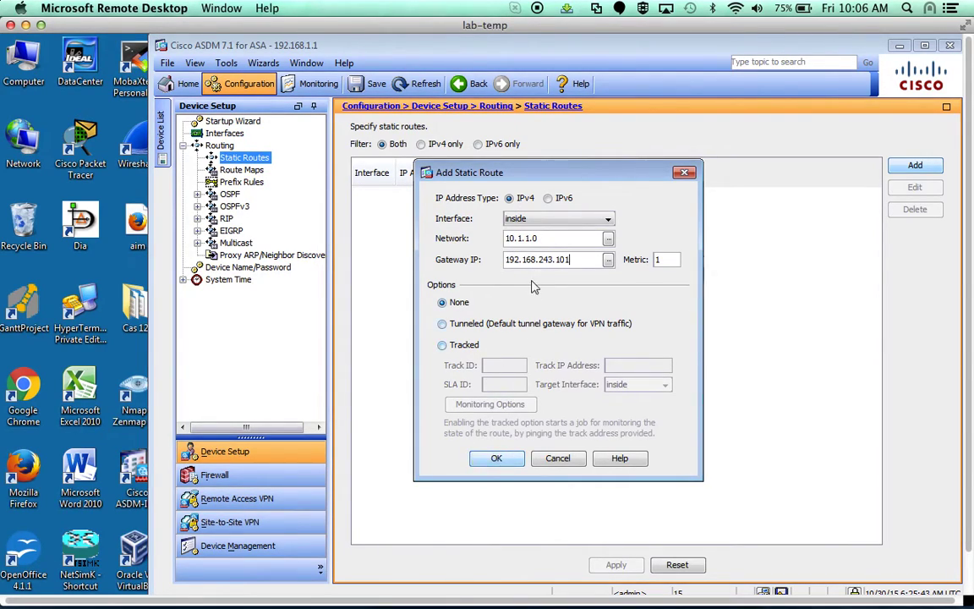
left_click(500, 460)
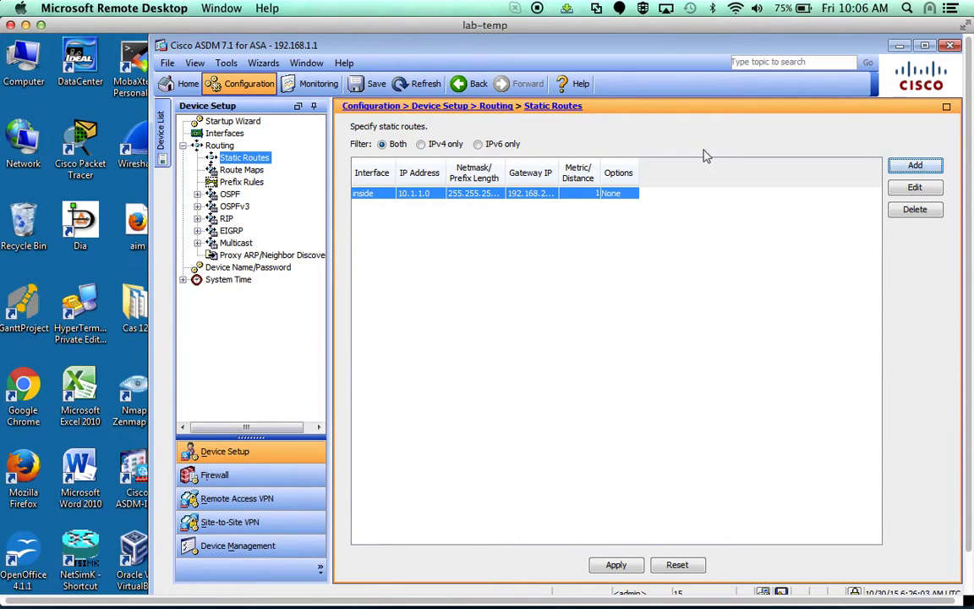
left_click(616, 565)
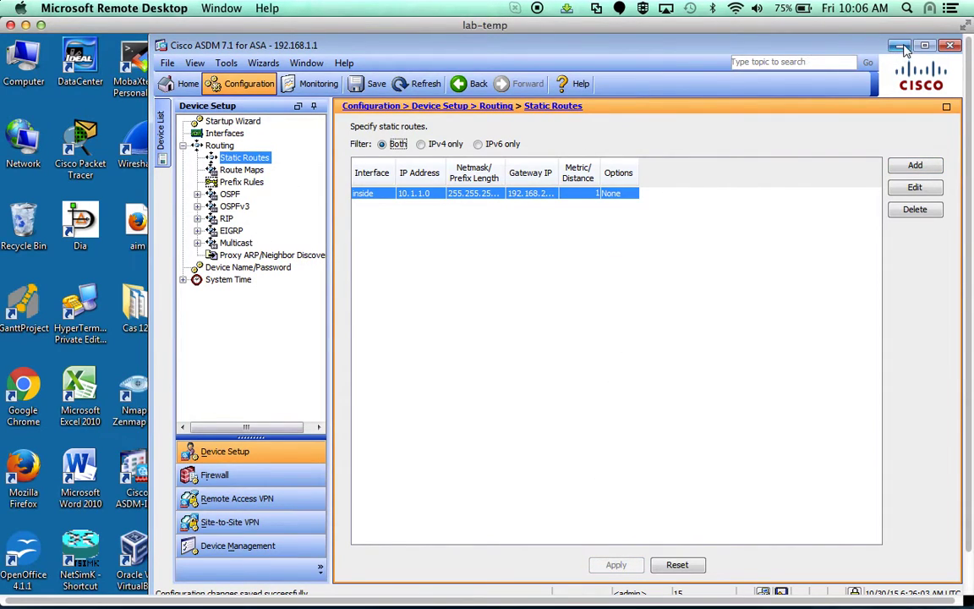
Display the ASA's routing table in the monitoring view to check the new static route.
left_click(292, 82)
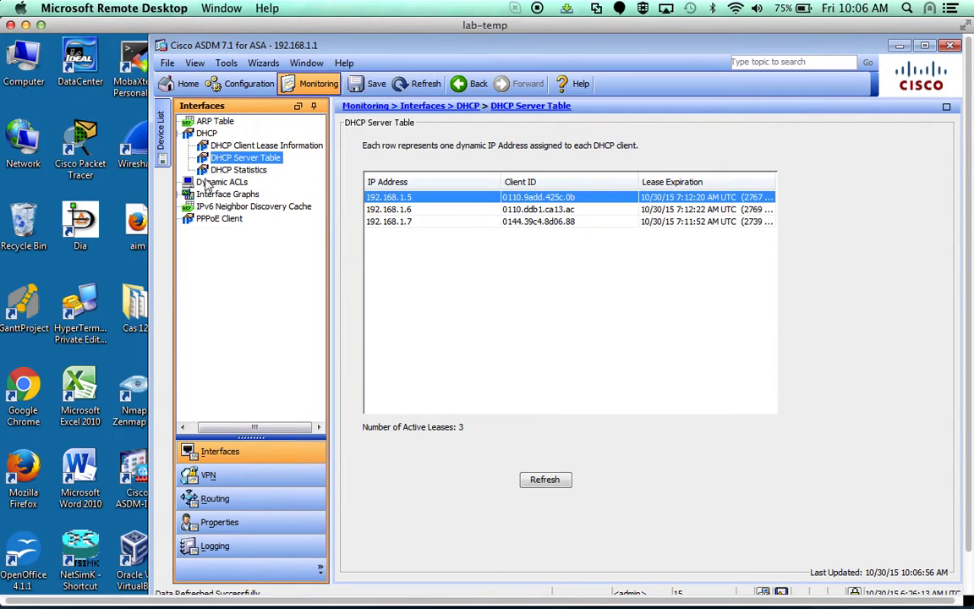
left_click(196, 499)
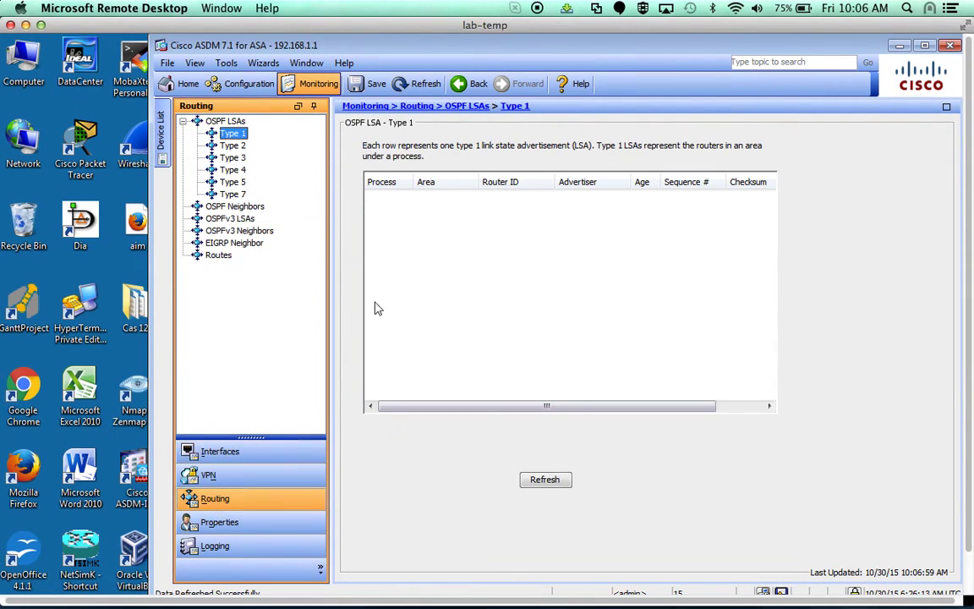
left_click(218, 256)
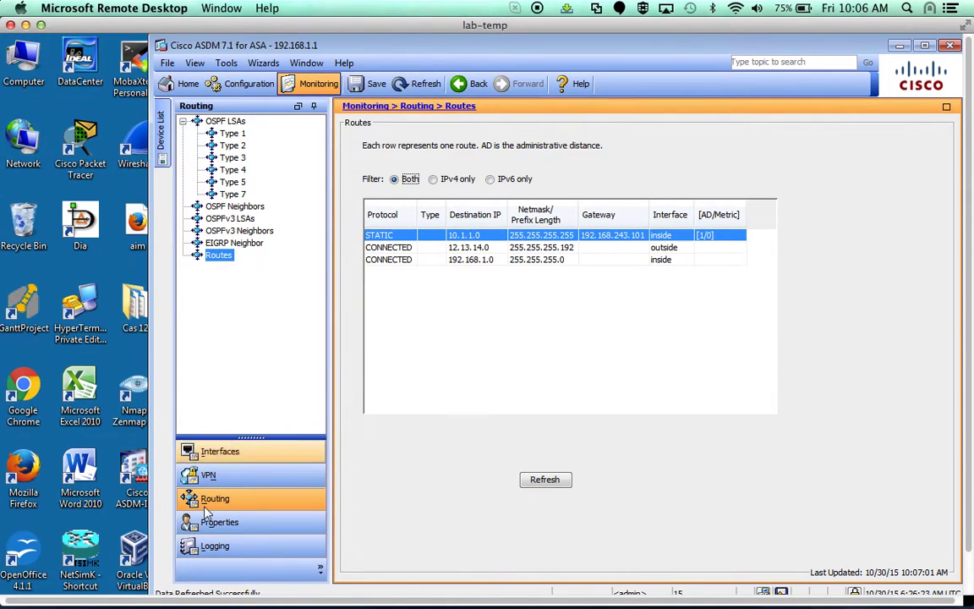
Start another IPv4 static route on the outside interface, using the network object obj_any (0.0.0.0) as its destination.
left_click(243, 83)
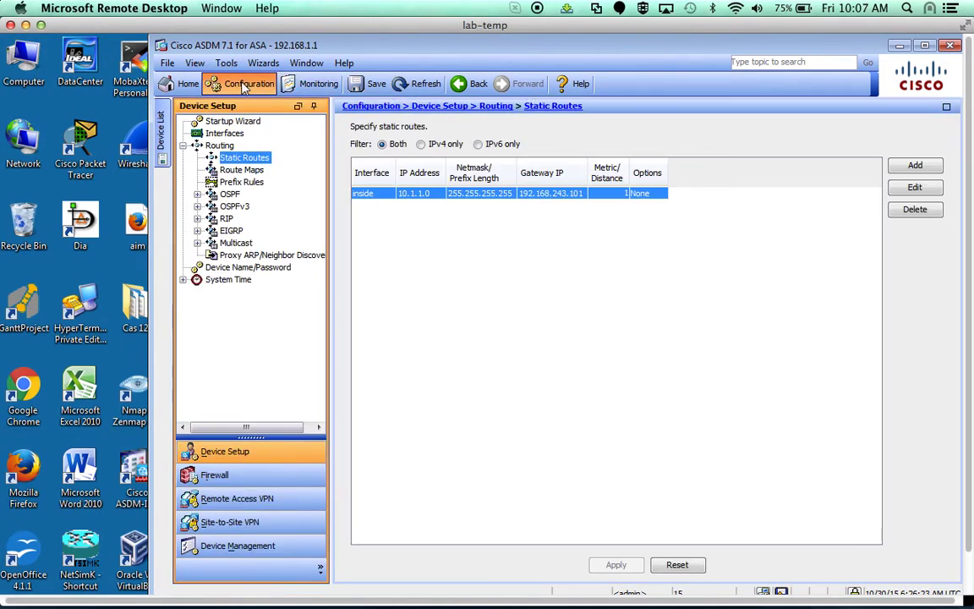
left_click(916, 166)
left_click(552, 220)
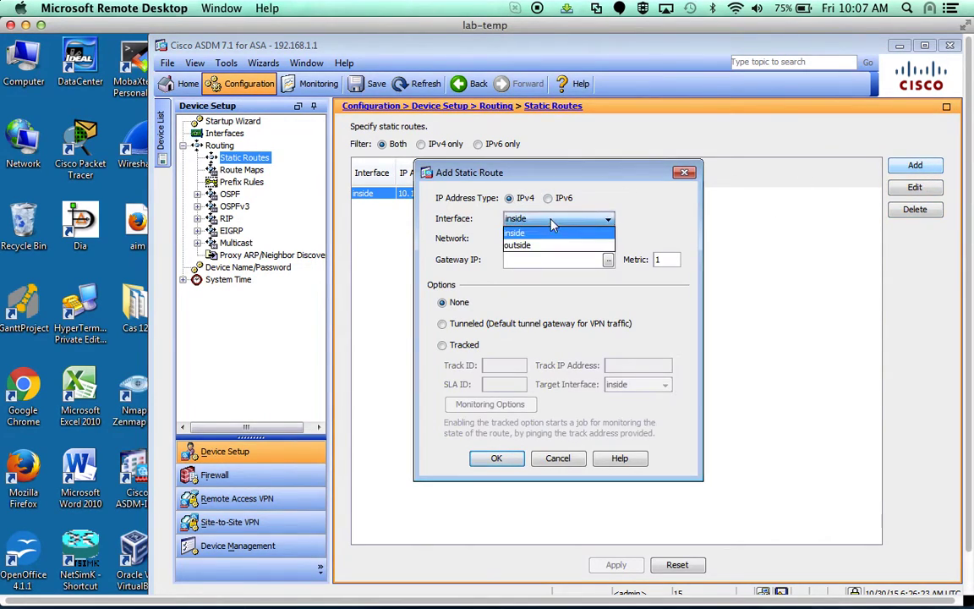
left_click(533, 245)
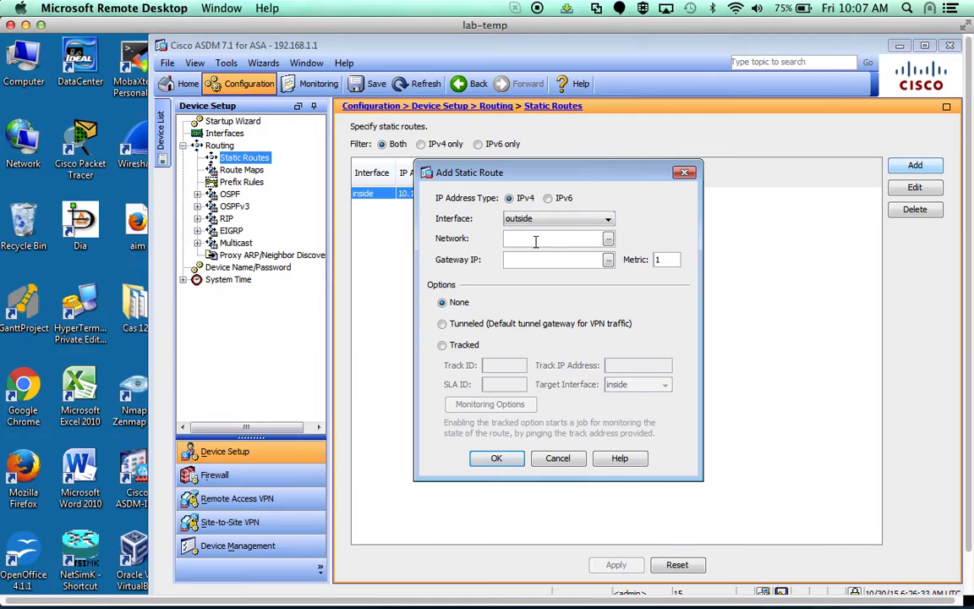
left_click(535, 240)
type("0.0.0.0")
left_click(548, 257)
type("12")
left_click(608, 239)
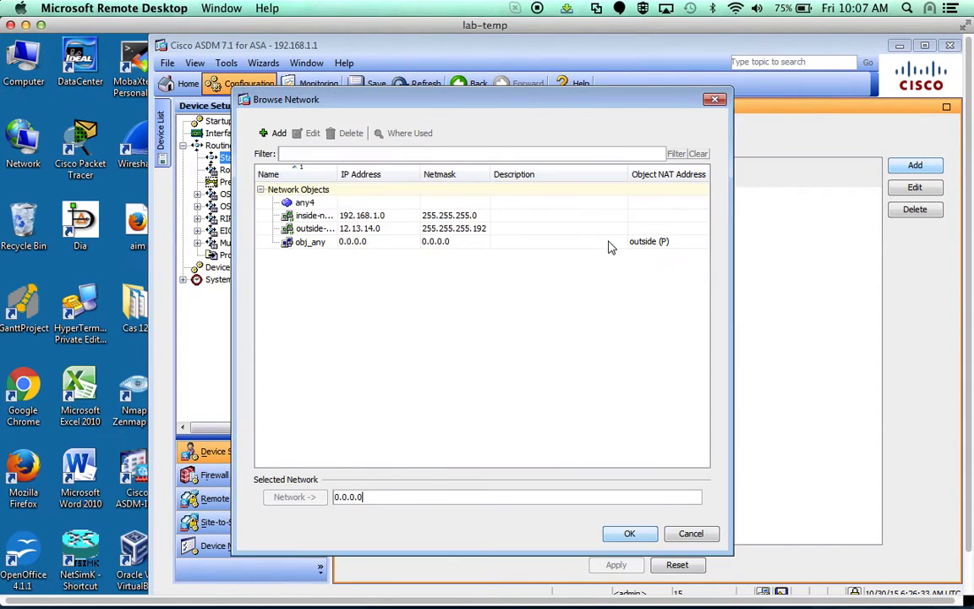
left_click(314, 242)
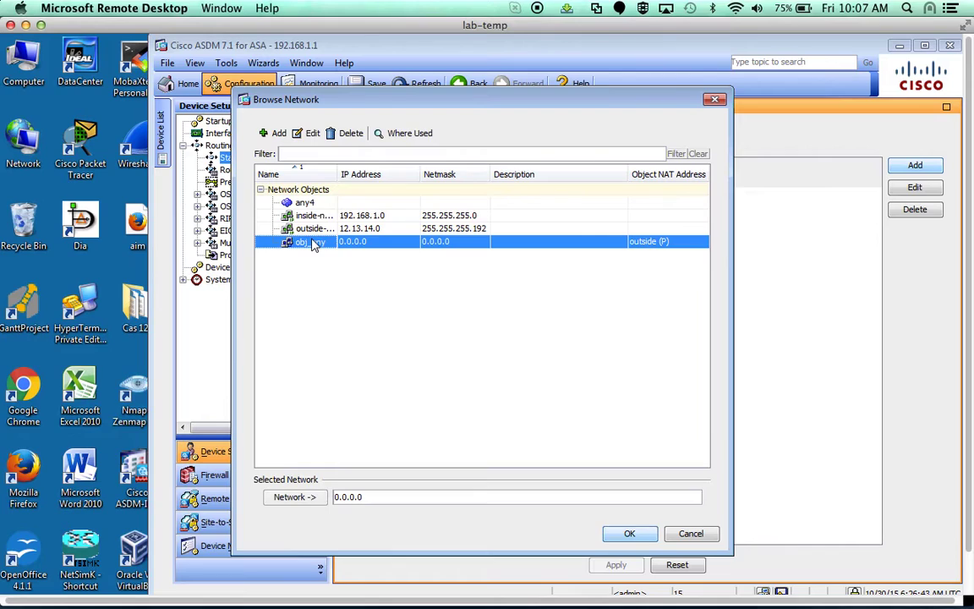
left_click(629, 533)
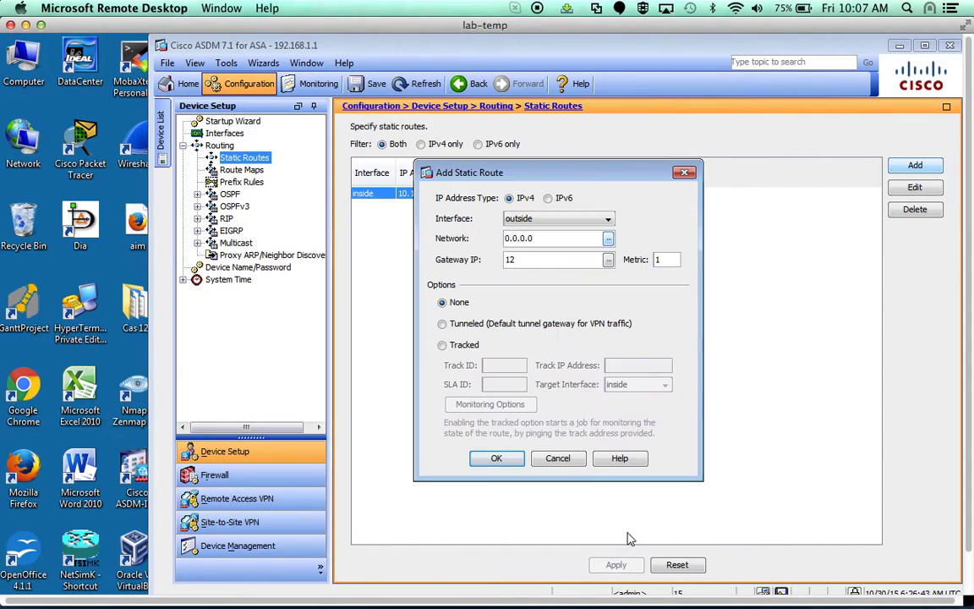
Give the outside default route the gateway 12.13.14.30, apply it to the ASA, and check it in the monitored routing table.
left_click(546, 258)
type("12.123.14.30o")
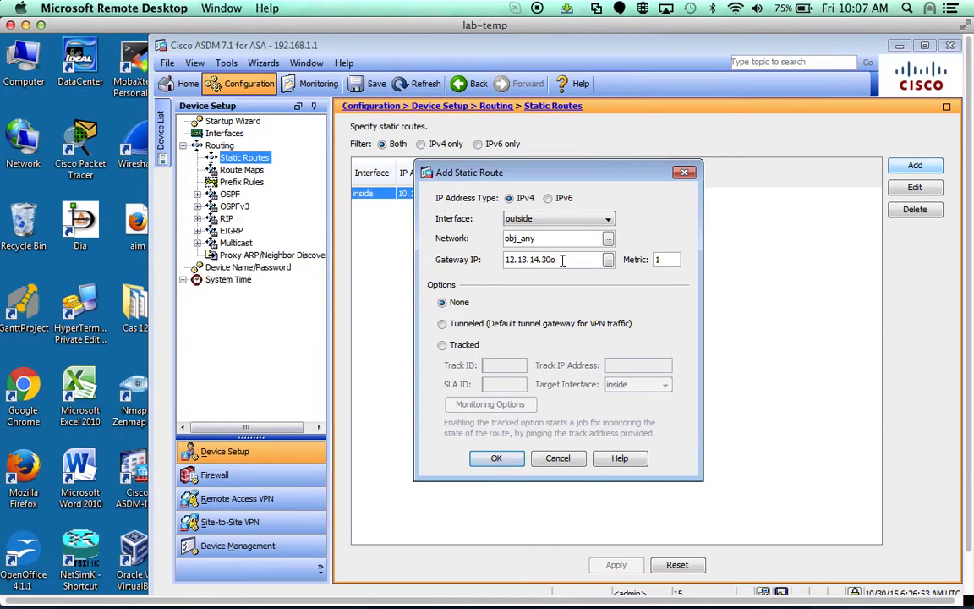
key("BackSpace")
left_click(495, 459)
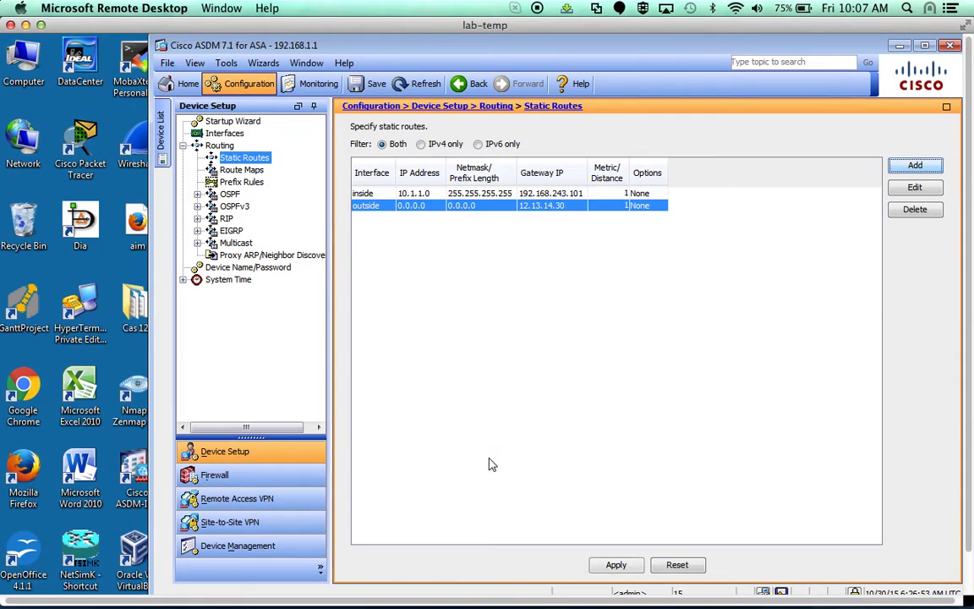
left_click(616, 565)
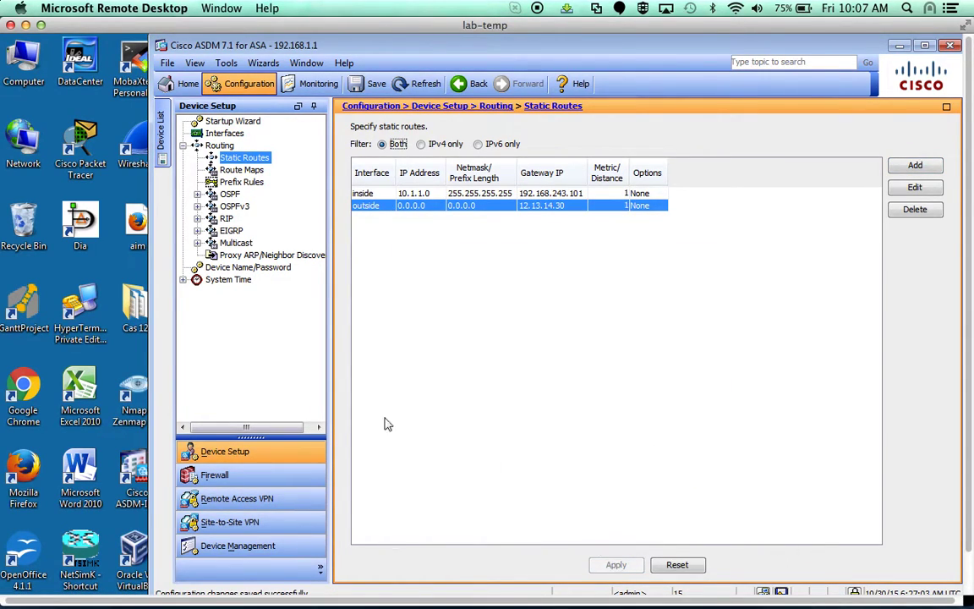
left_click(310, 84)
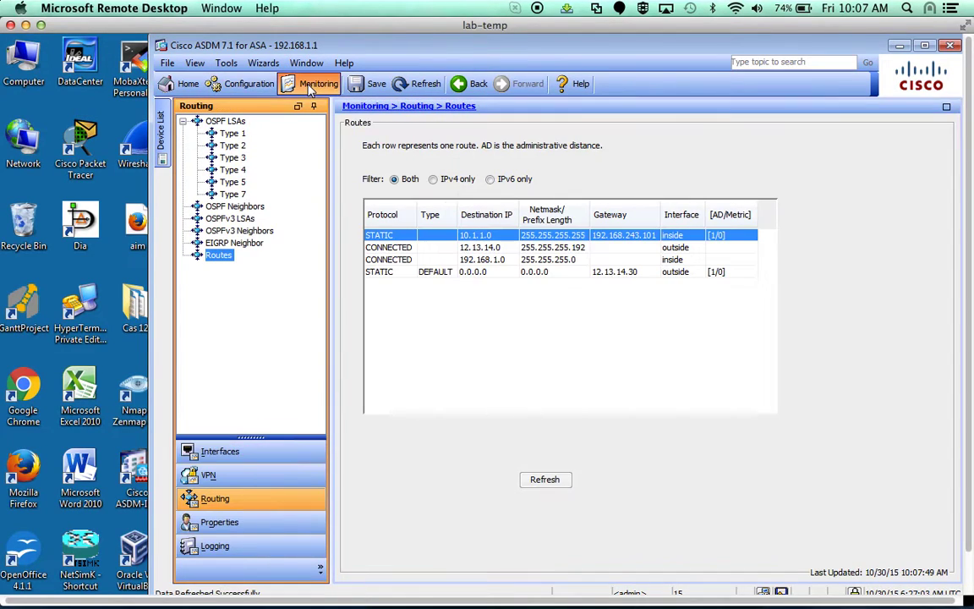